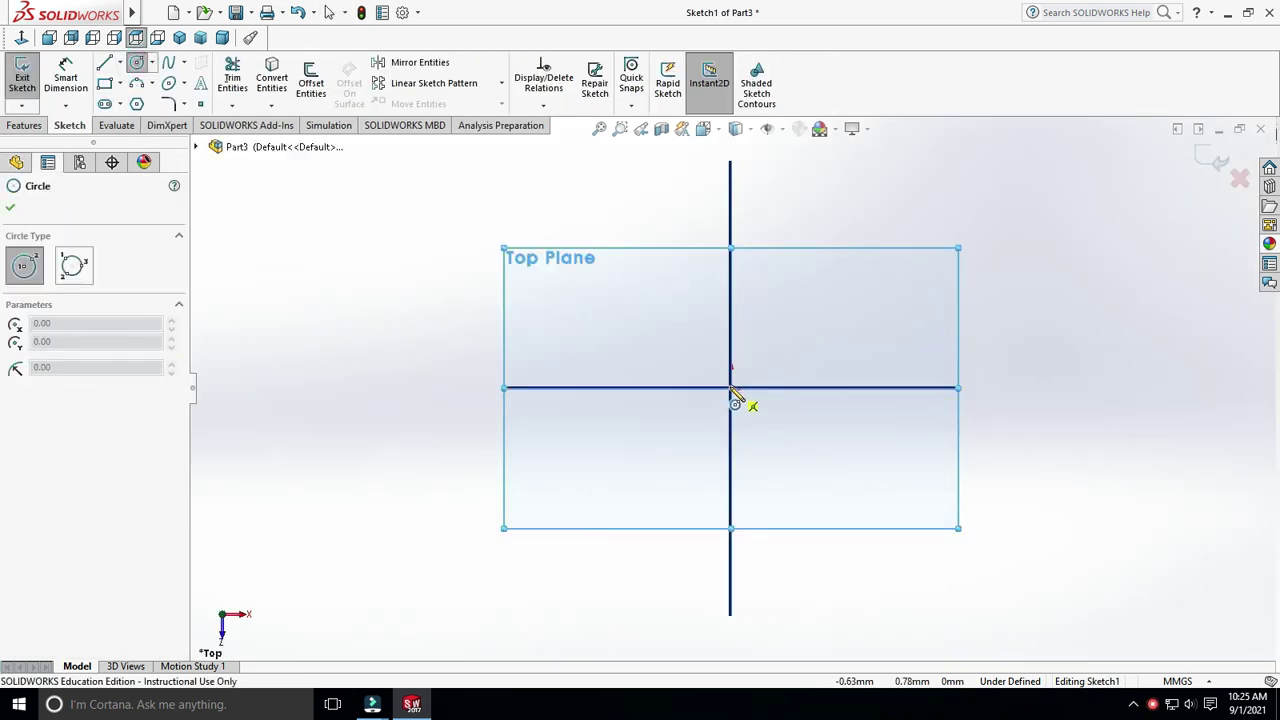
# Step: Draw a circle centred at the origin and dimension it to an 18 mm diameter
pyautogui.click(731, 388)
pyautogui.click(805, 390)
pyautogui.click(780, 337)
pyautogui.click(857, 257)
pyautogui.write('18')
pyautogui.press('Return')
pyautogui.press('Escape')
# Step: Offset the Ø18 circle 2 mm outward to make a concentric circle
pyautogui.click(311, 83)
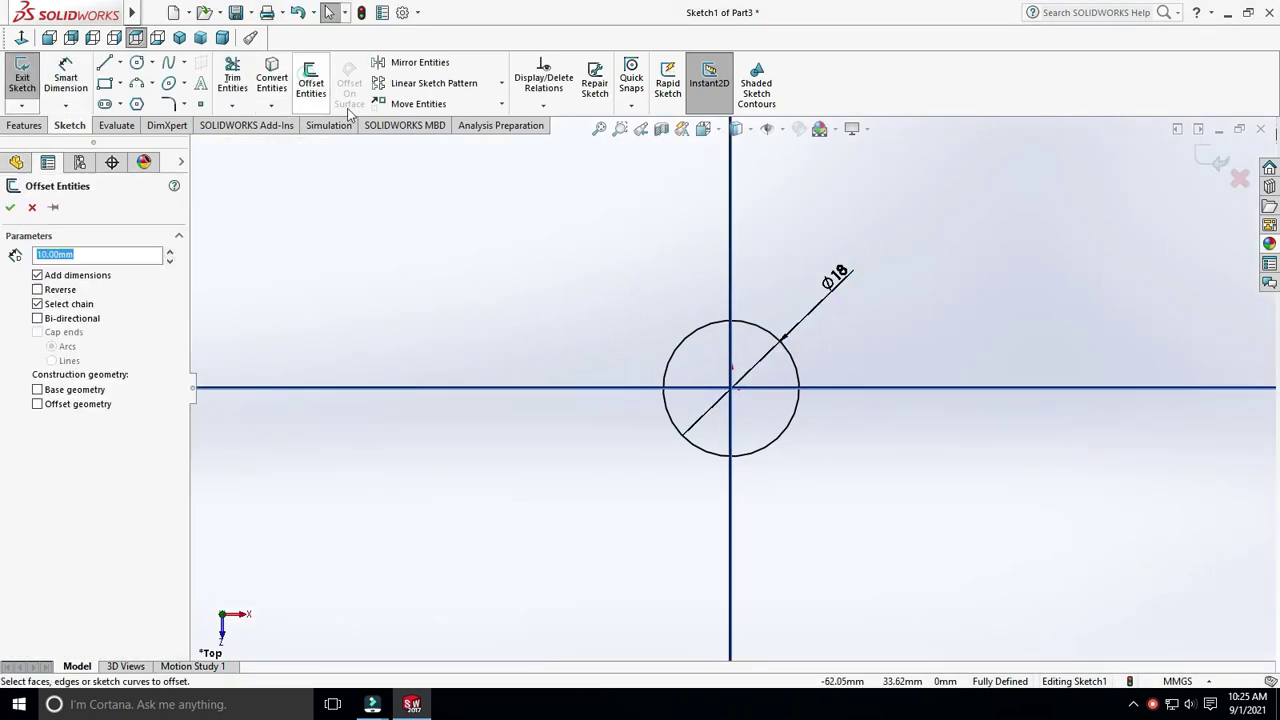
pyautogui.click(693, 335)
pyautogui.write('2')
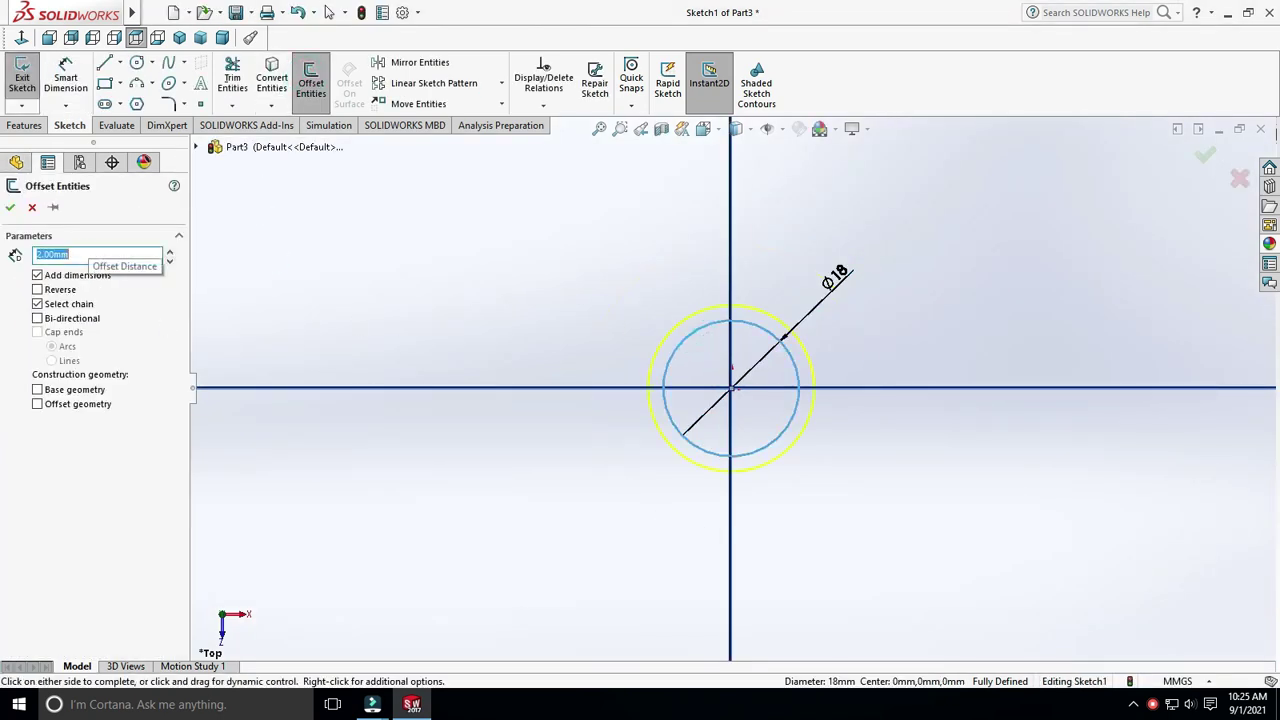
pyautogui.click(10, 207)
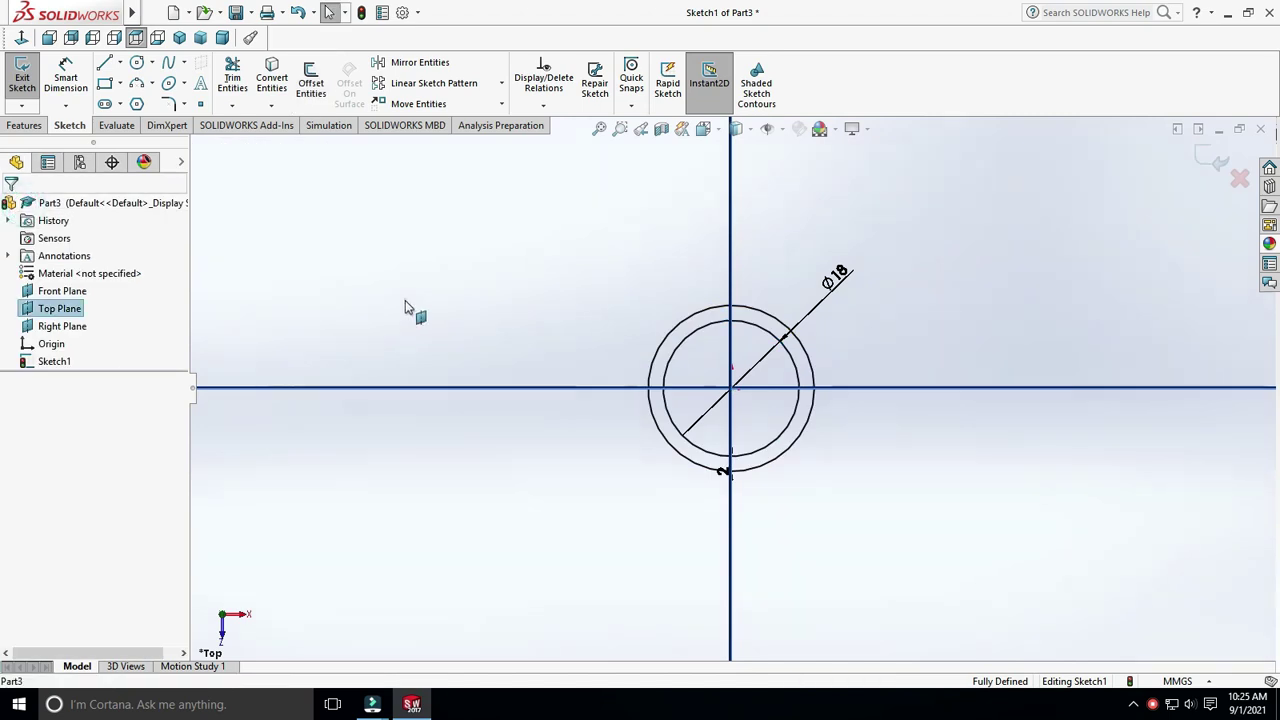
# Step: Boss-extrude the two-circle sketch 4 mm using a Mid Plane end condition
pyautogui.click(24, 125)
pyautogui.click(28, 80)
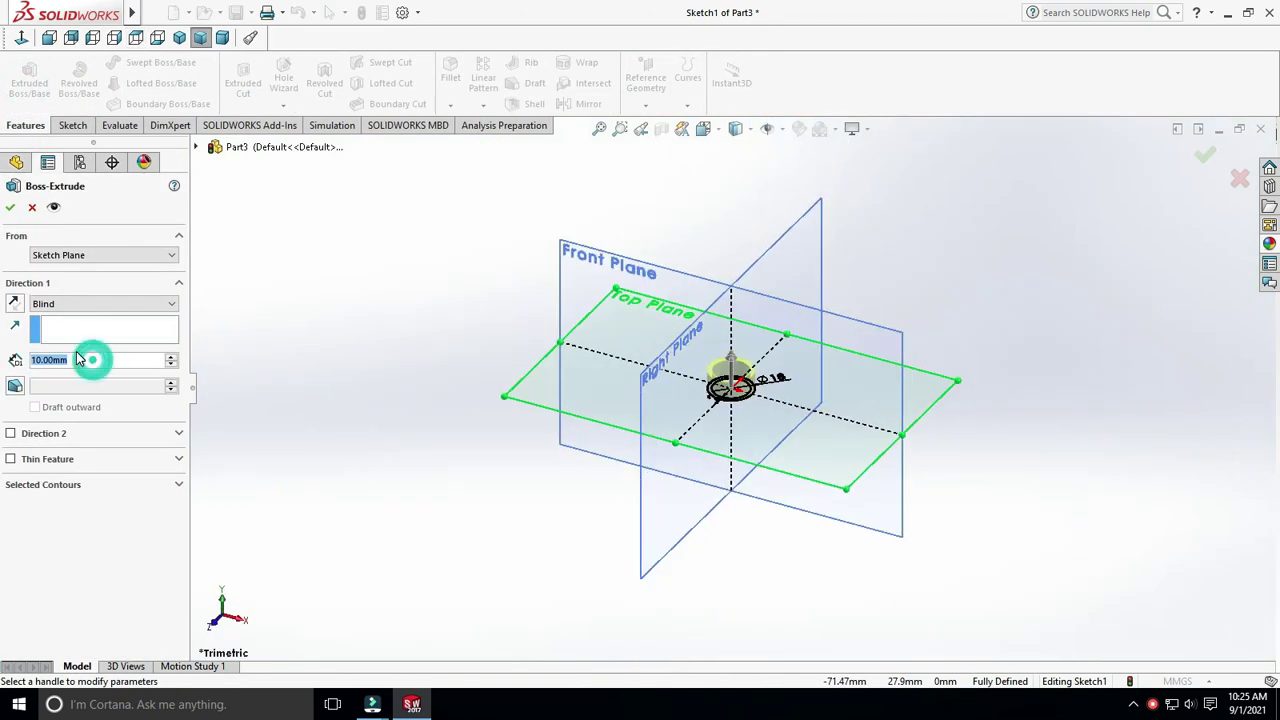
pyautogui.write('4')
pyautogui.click(82, 306)
pyautogui.click(95, 371)
pyautogui.click(10, 207)
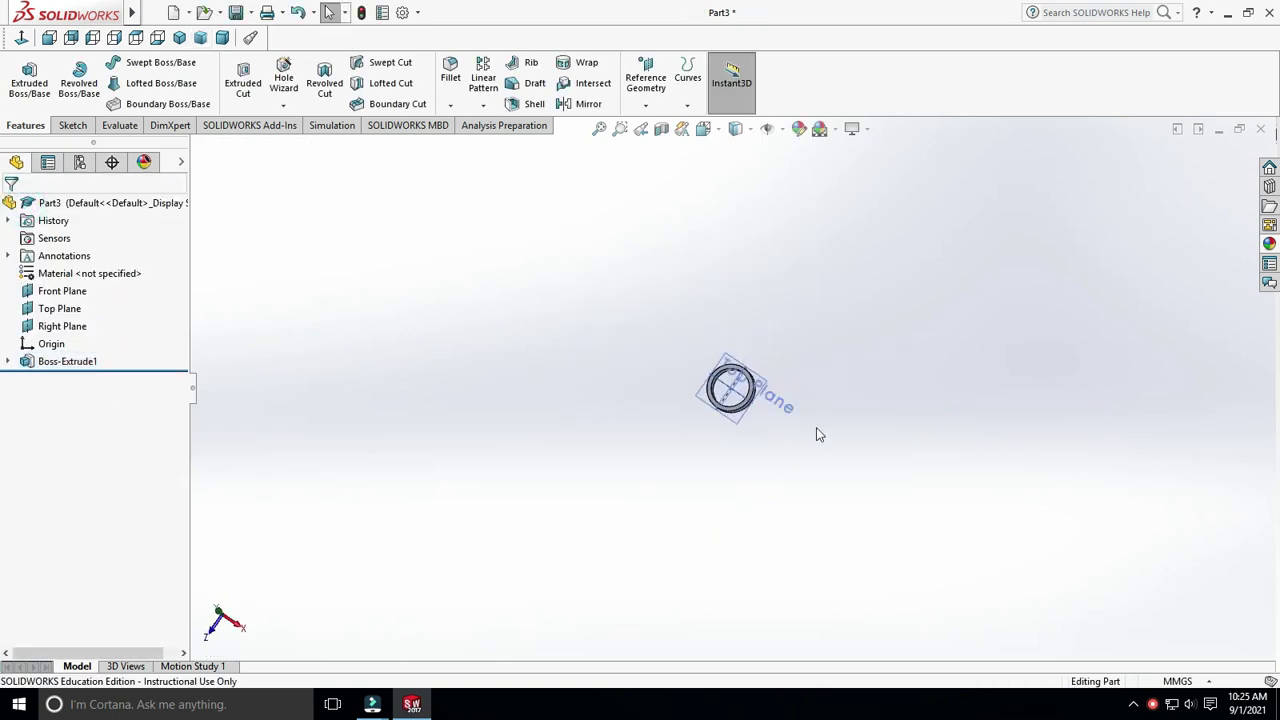
# Step: Fillet the ring's outer face with a 0.65 mm radius
pyautogui.scroll(5, 817, 434)
pyautogui.moveTo(886, 366); pyautogui.dragTo(735, 288, button='middle')
pyautogui.click(722, 265)
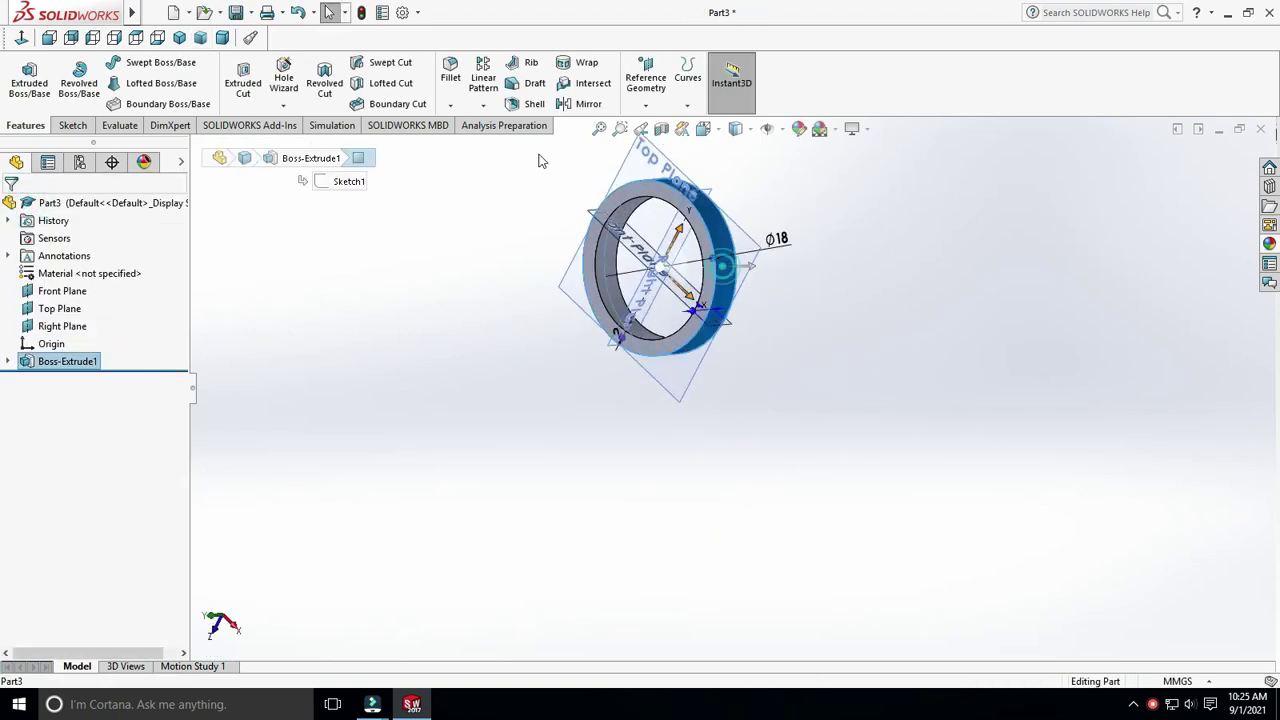
pyautogui.click(451, 72)
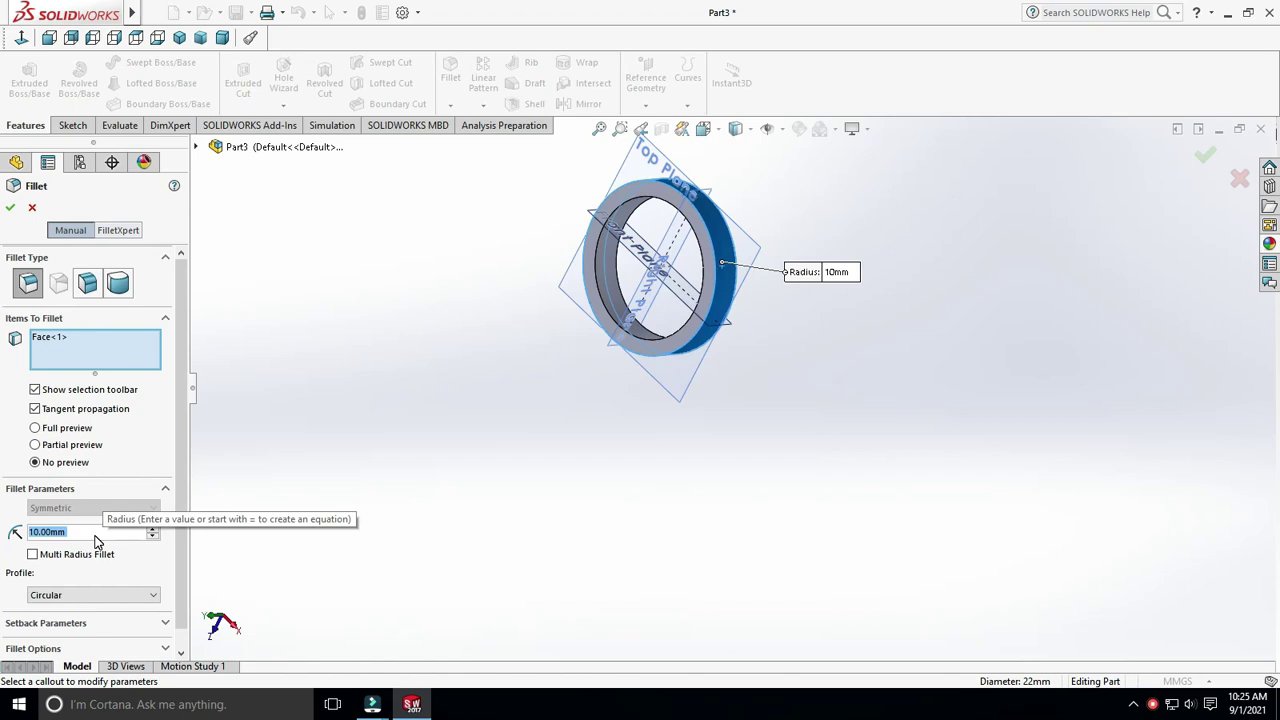
pyautogui.write('0.65')
pyautogui.press('Return')
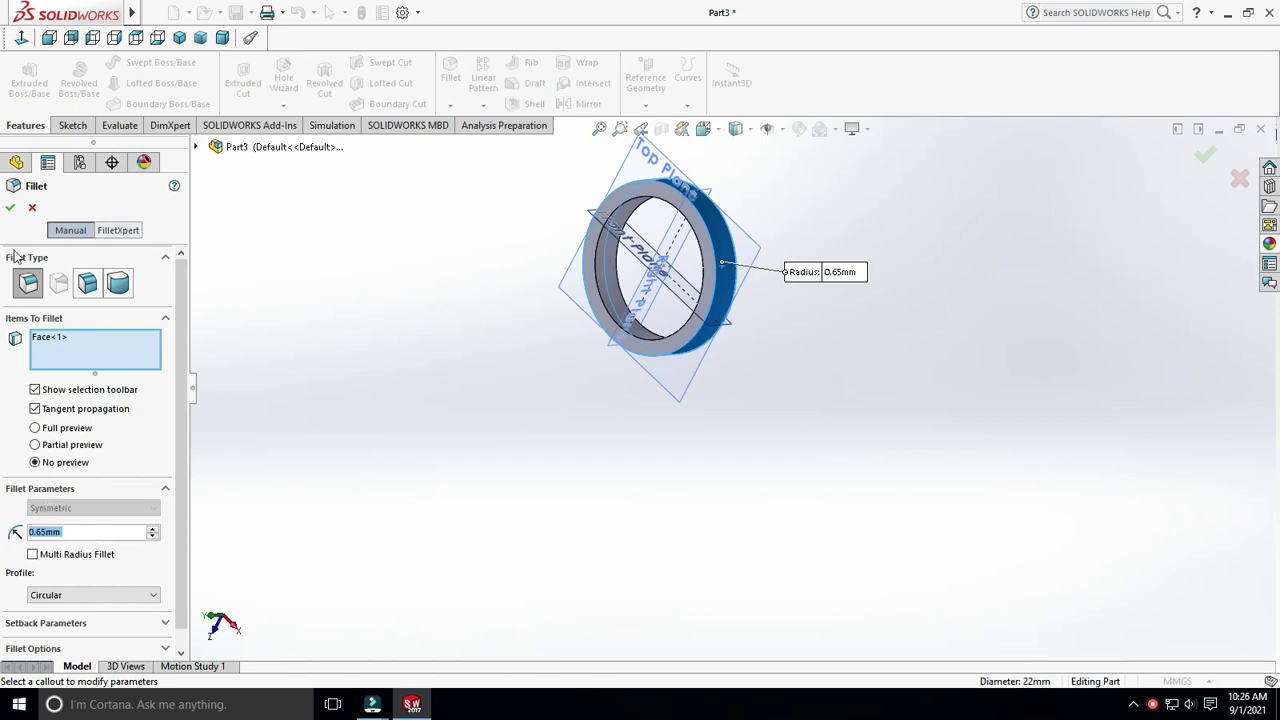
pyautogui.click(10, 207)
pyautogui.scroll(-3, 797, 352)
pyautogui.scroll(-2, 797, 352)
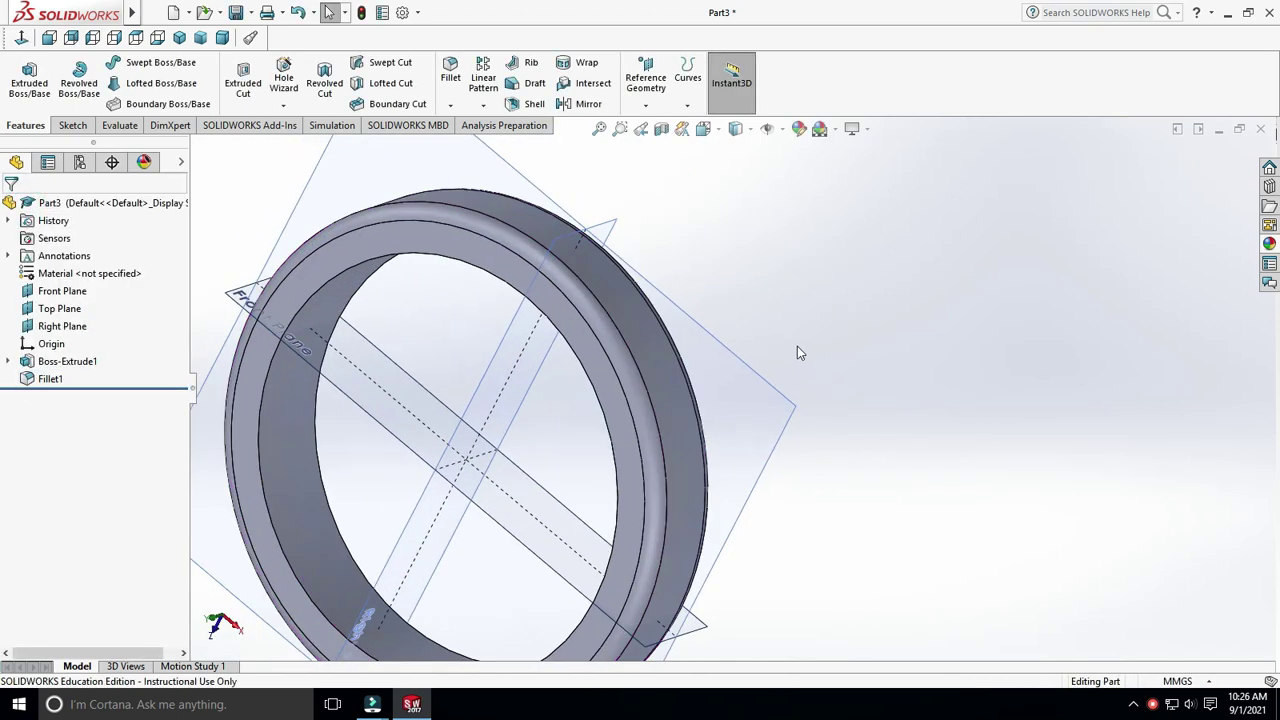
pyautogui.scroll(5, 797, 352)
# Step: Start a new sketch on the Top Plane
pyautogui.click(644, 256)
pyautogui.click(72, 125)
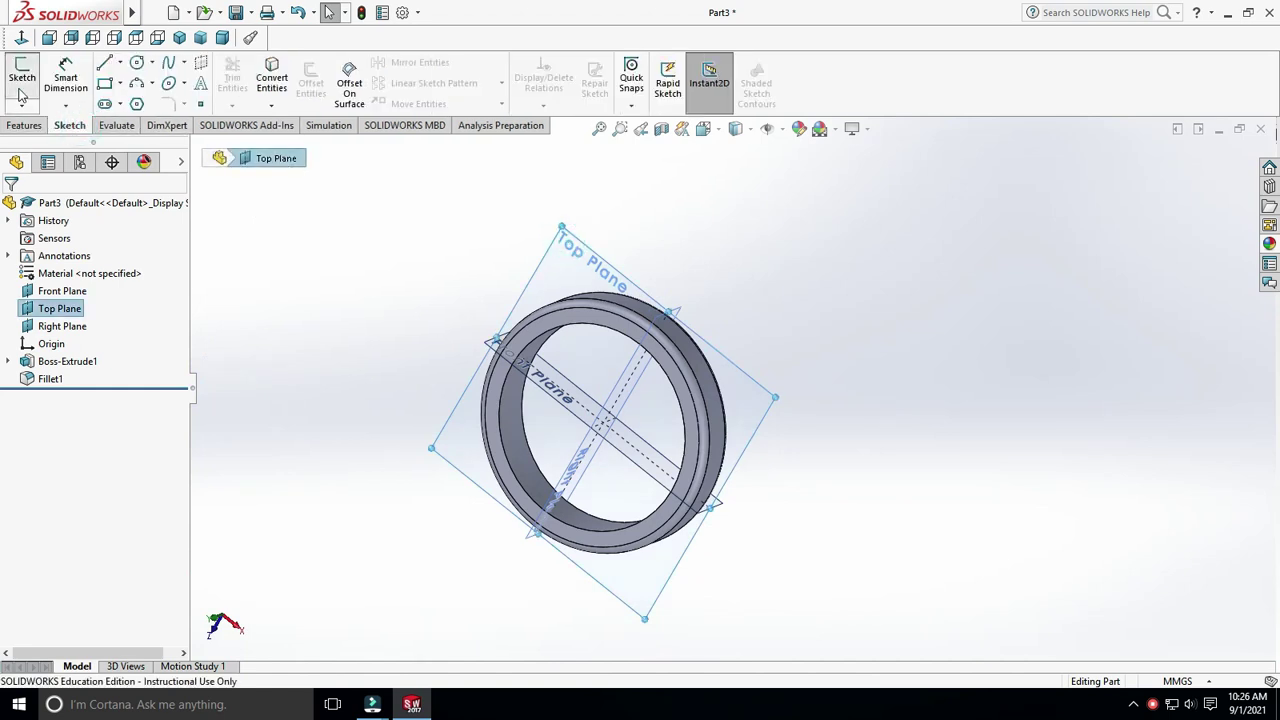
pyautogui.click(22, 80)
# Step: Draw a vertical centerline up from the origin and fix it in place
pyautogui.click(119, 62)
pyautogui.click(138, 103)
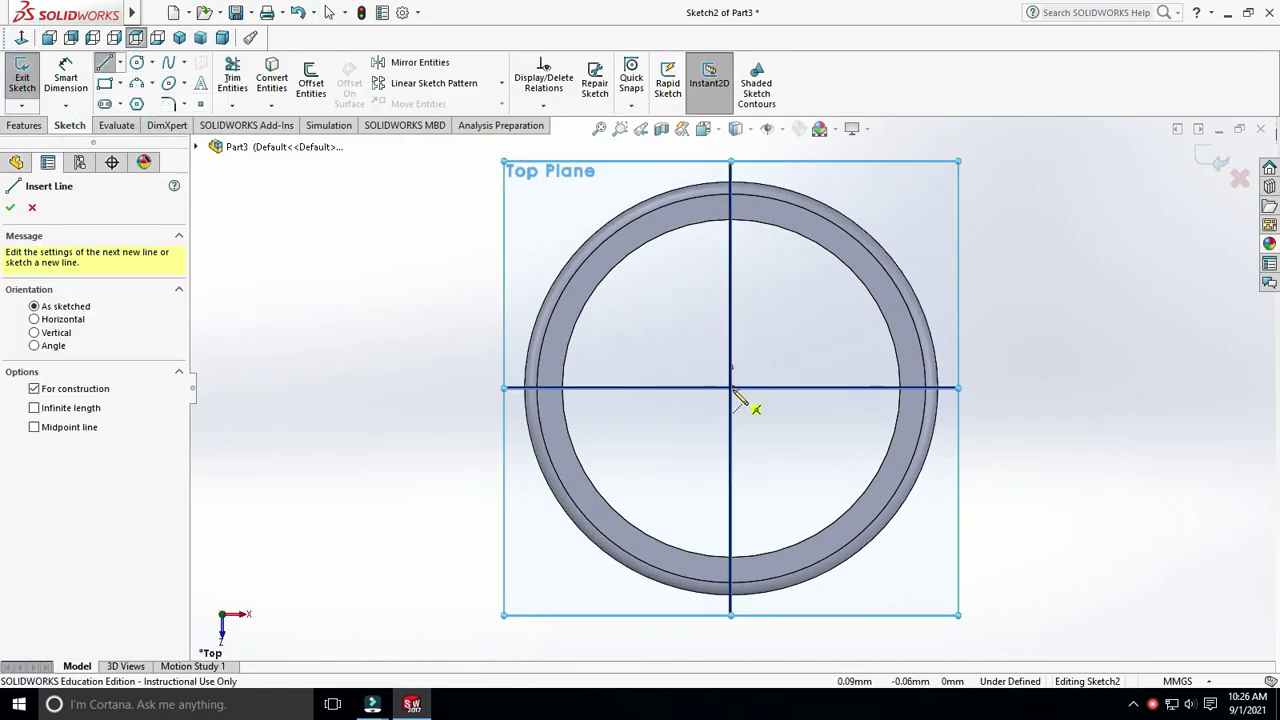
pyautogui.click(733, 390)
pyautogui.press('z')
pyautogui.click(731, 250)
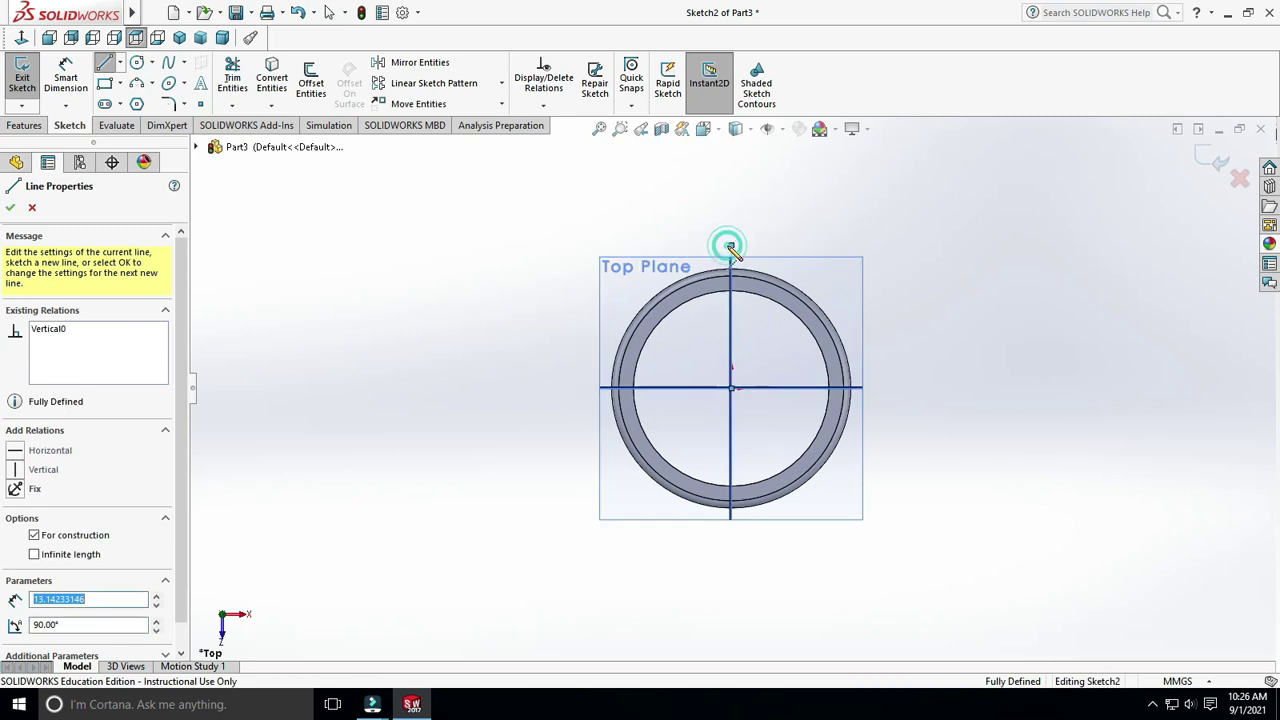
pyautogui.press('Escape')
pyautogui.scroll(-5, 758, 262)
pyautogui.click(682, 266)
pyautogui.click(754, 191)
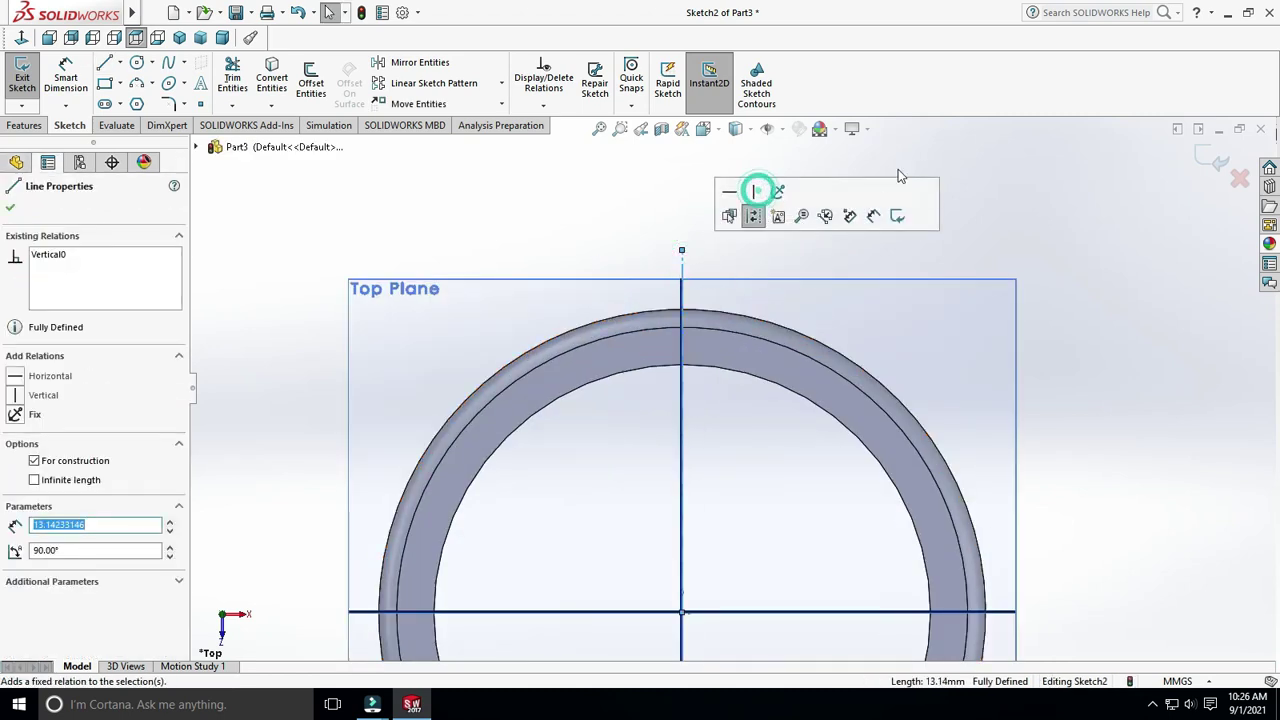
pyautogui.scroll(4, 806, 336)
pyautogui.scroll(-5, 806, 343)
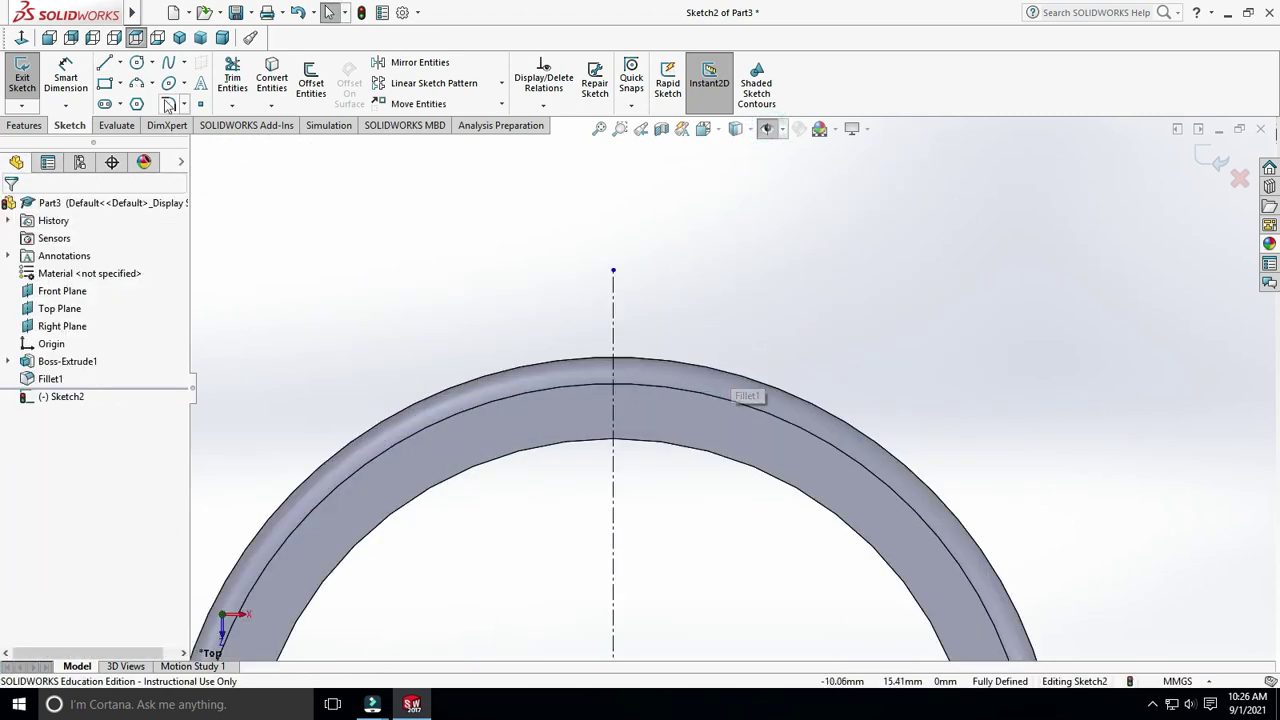
# Step: Draw a vertical line up from the ring edge and dimension it 0.30
pyautogui.click(104, 64)
pyautogui.scroll(-6, 645, 390)
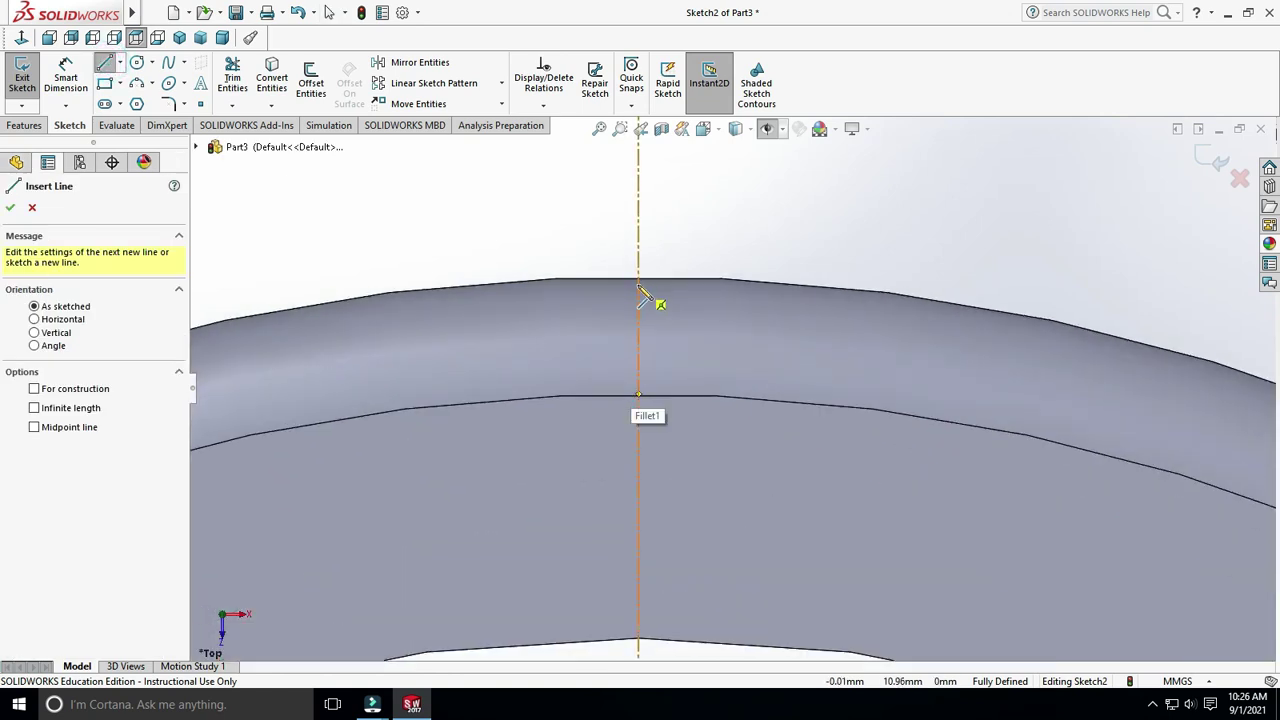
pyautogui.click(642, 282)
pyautogui.click(640, 236)
pyautogui.press('Escape')
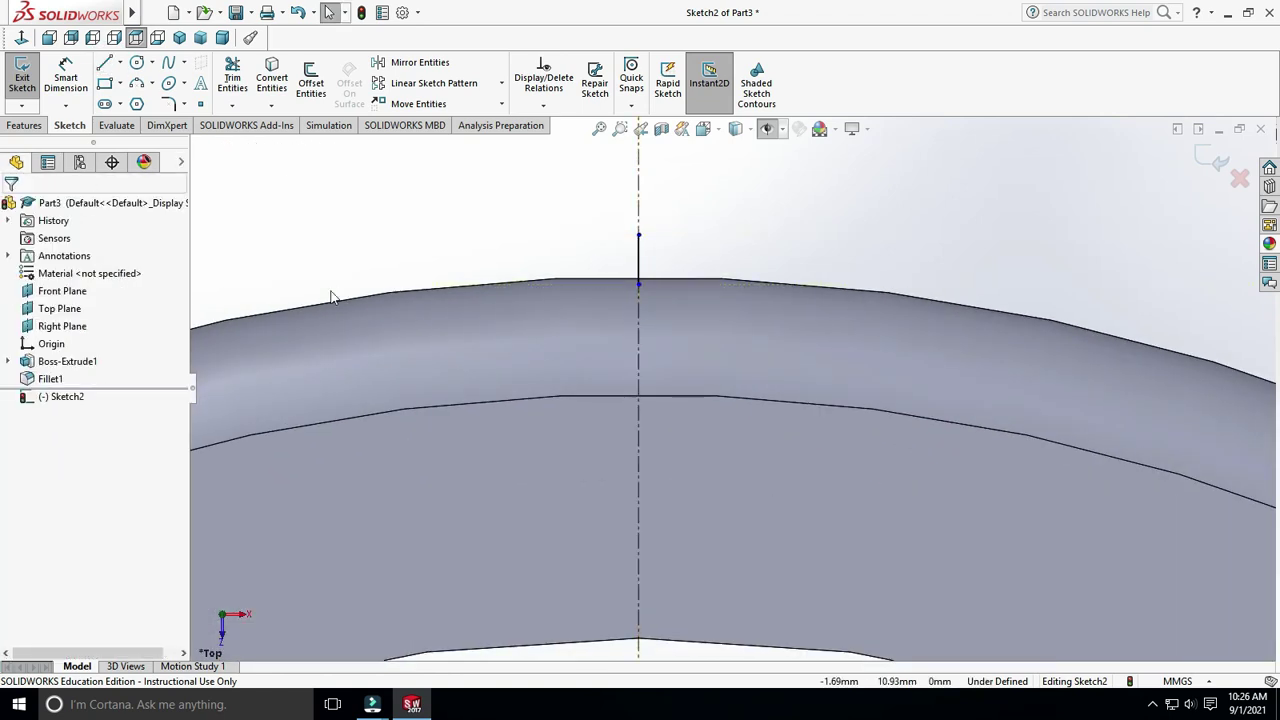
pyautogui.click(80, 85)
pyautogui.click(639, 258)
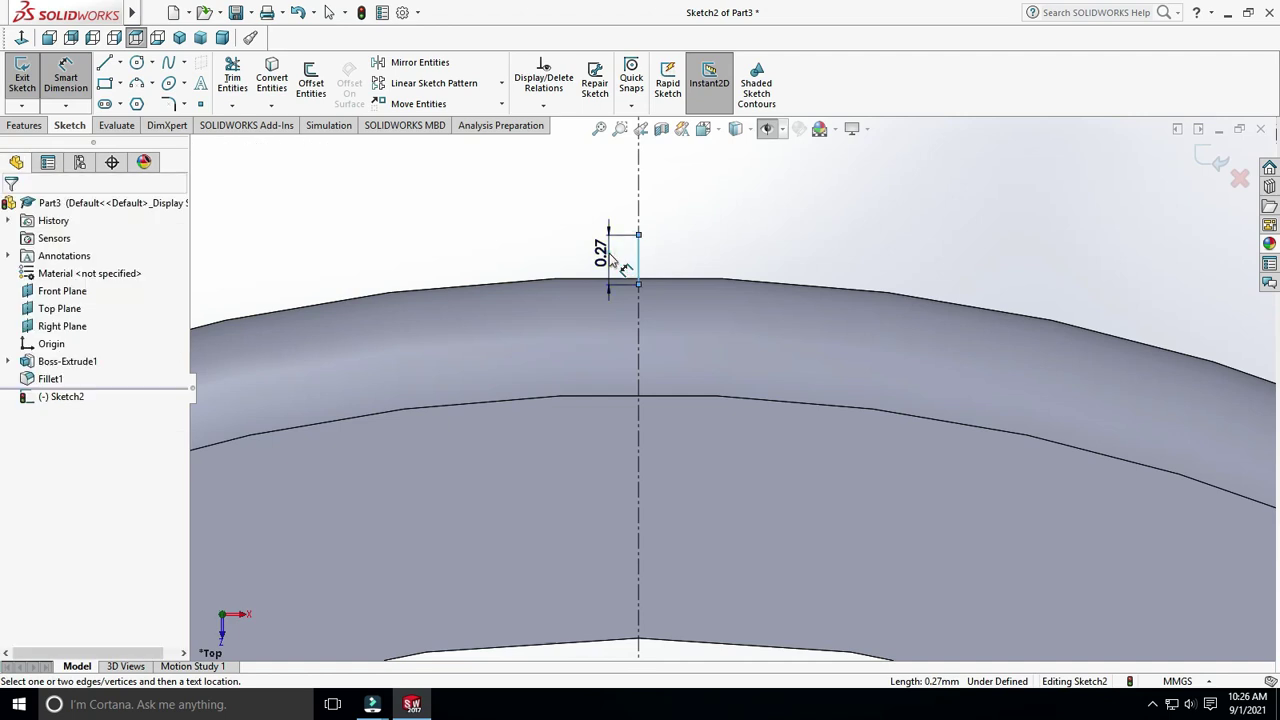
pyautogui.click(605, 255)
pyautogui.write('0.3')
pyautogui.press('Return')
pyautogui.press('Escape')
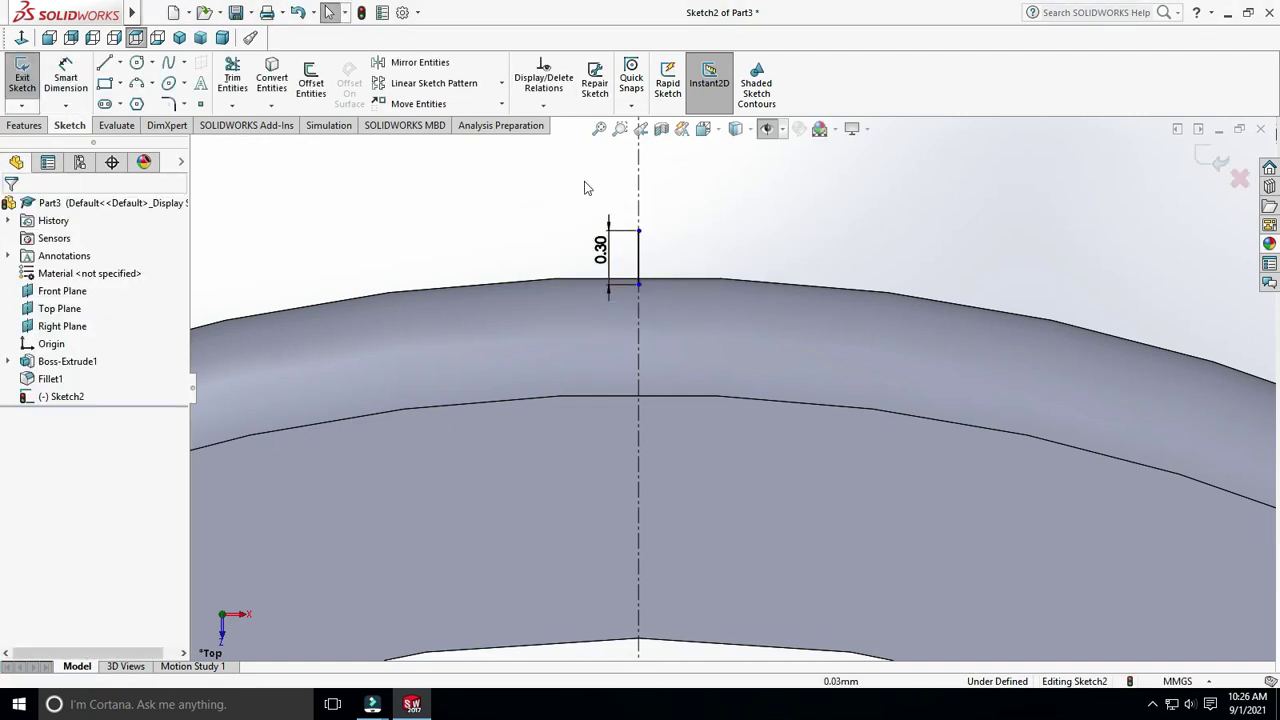
# Step: Add a horizontal line from the vertical line's top, dimensioned 0.10
pyautogui.click(104, 64)
pyautogui.click(638, 230)
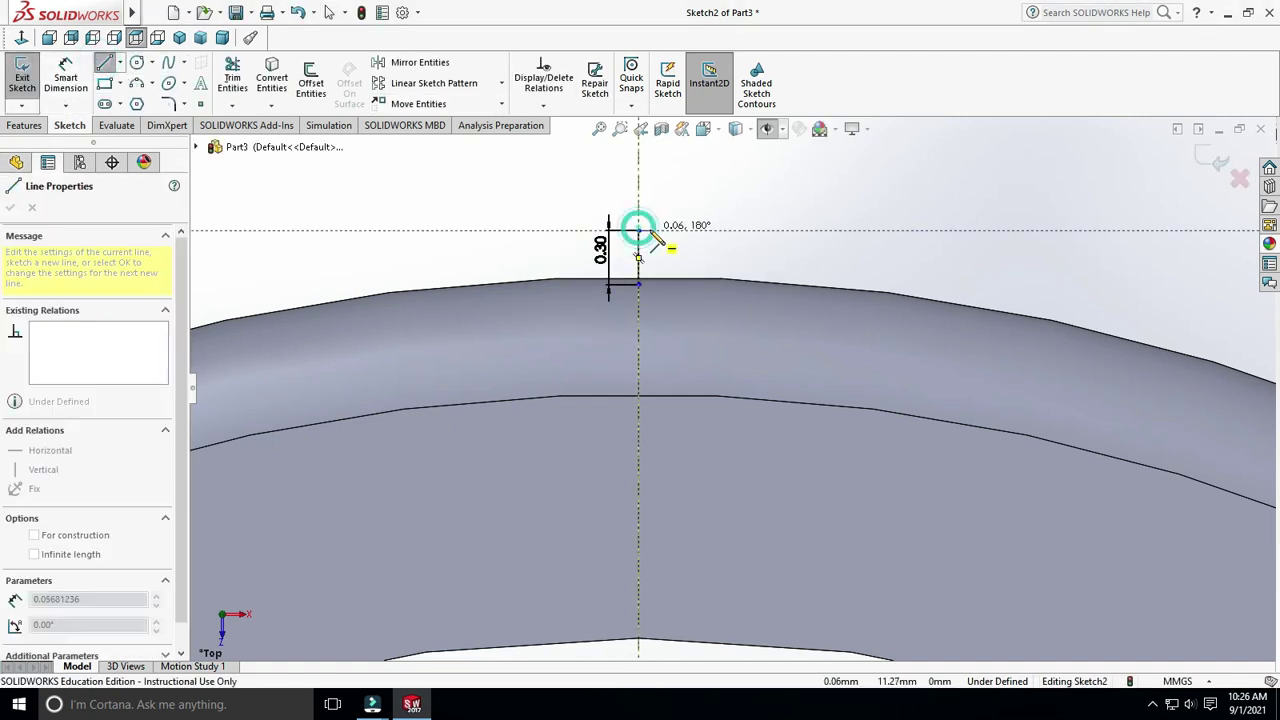
pyautogui.click(654, 231)
pyautogui.press('Escape')
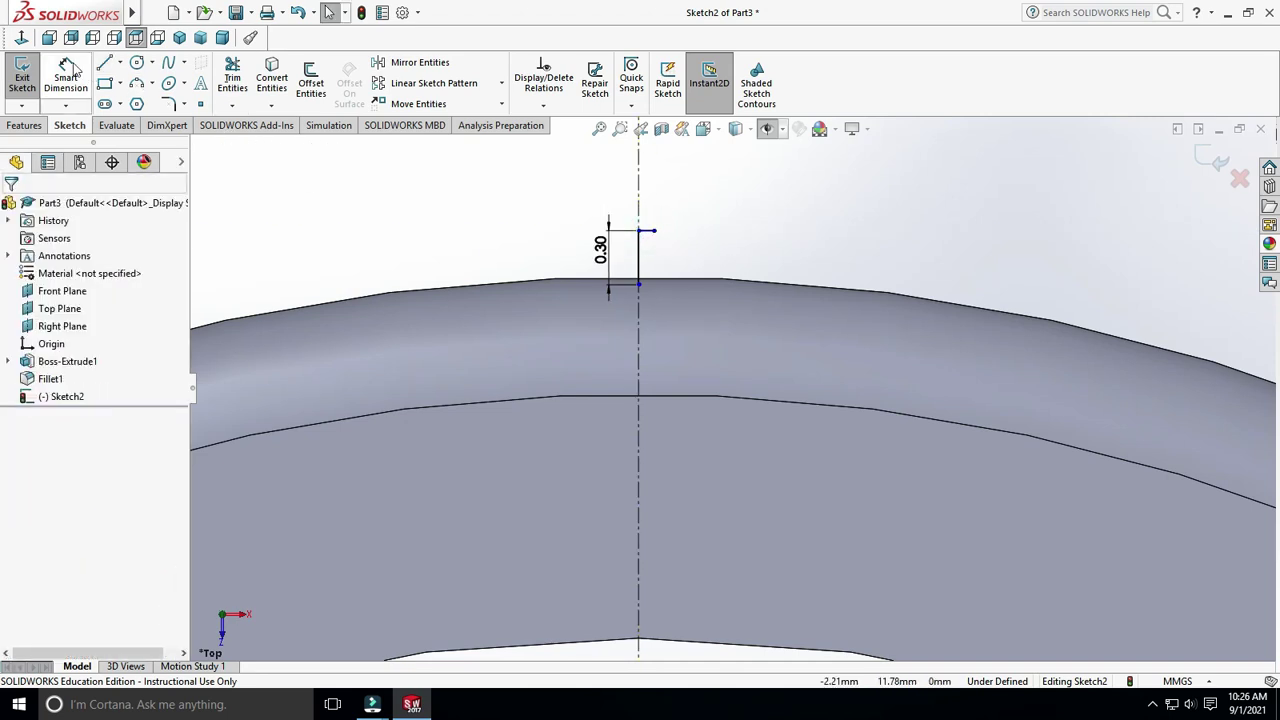
pyautogui.click(647, 232)
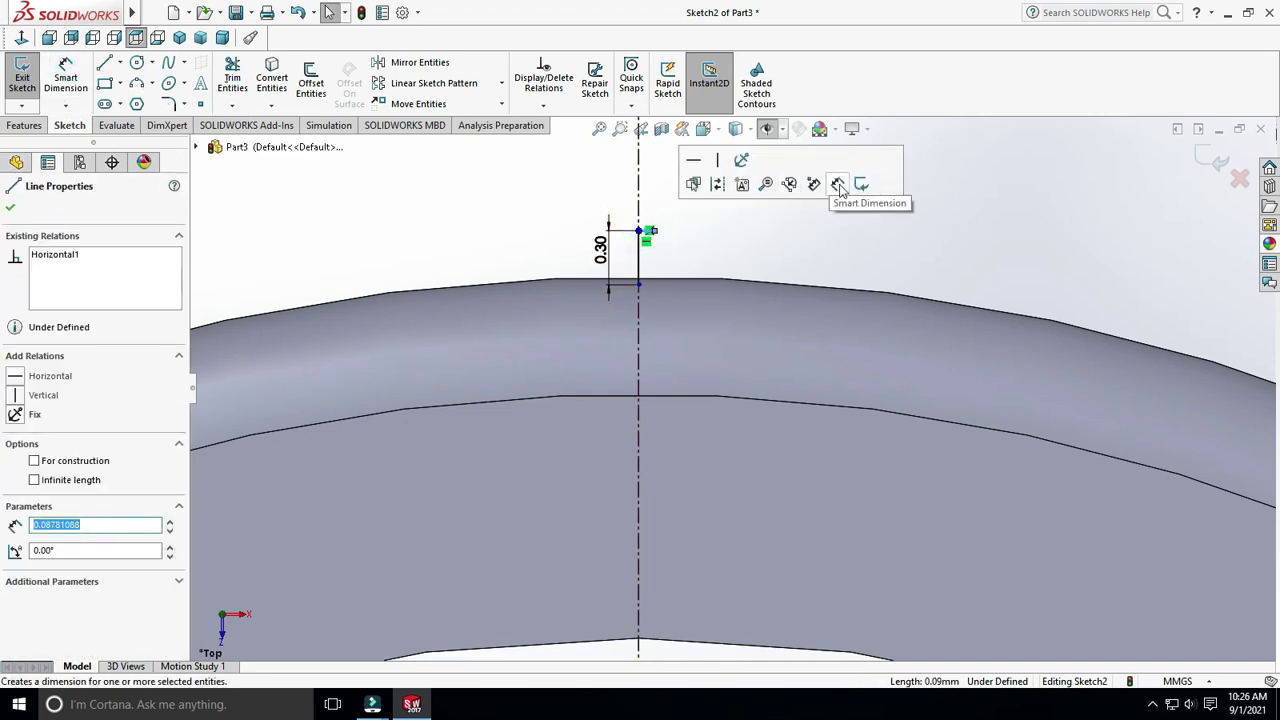
pyautogui.click(766, 180)
pyautogui.click(700, 205)
pyautogui.write('0.1')
pyautogui.press('Return')
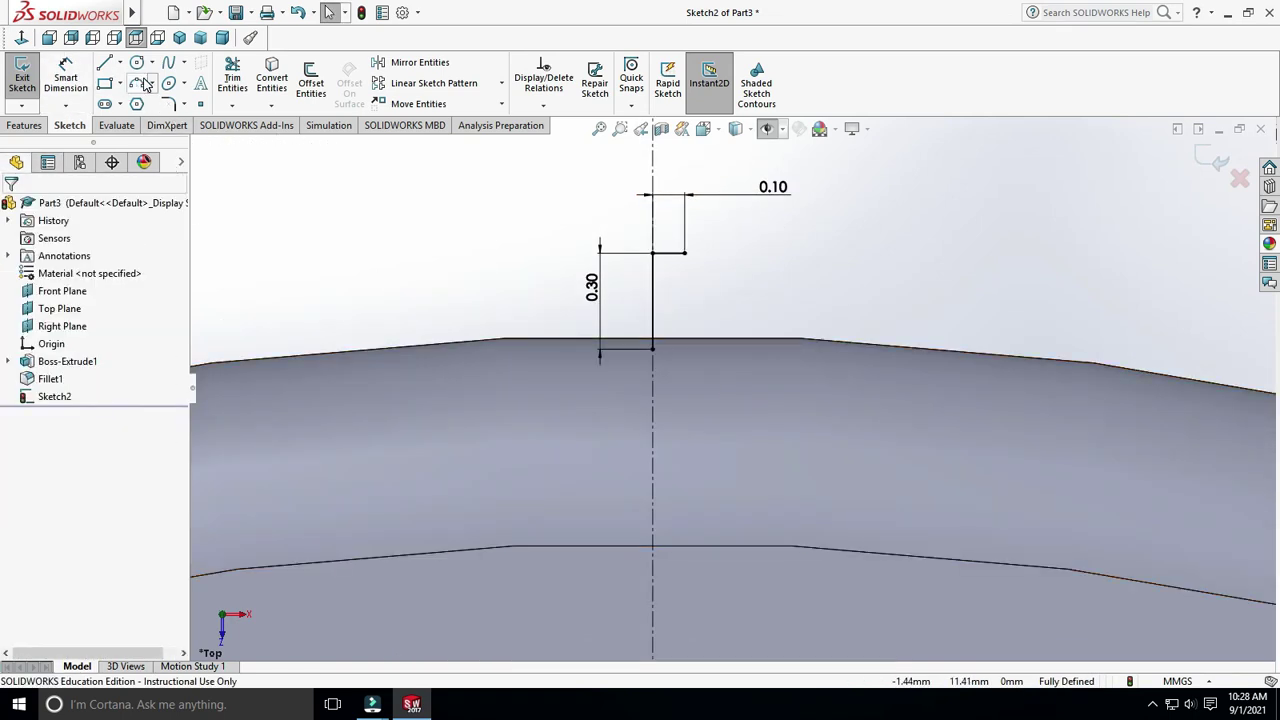
# Step: Draw a three-point arc from the horizontal line's end and give it radius 0.30
pyautogui.click(146, 85)
pyautogui.click(668, 252)
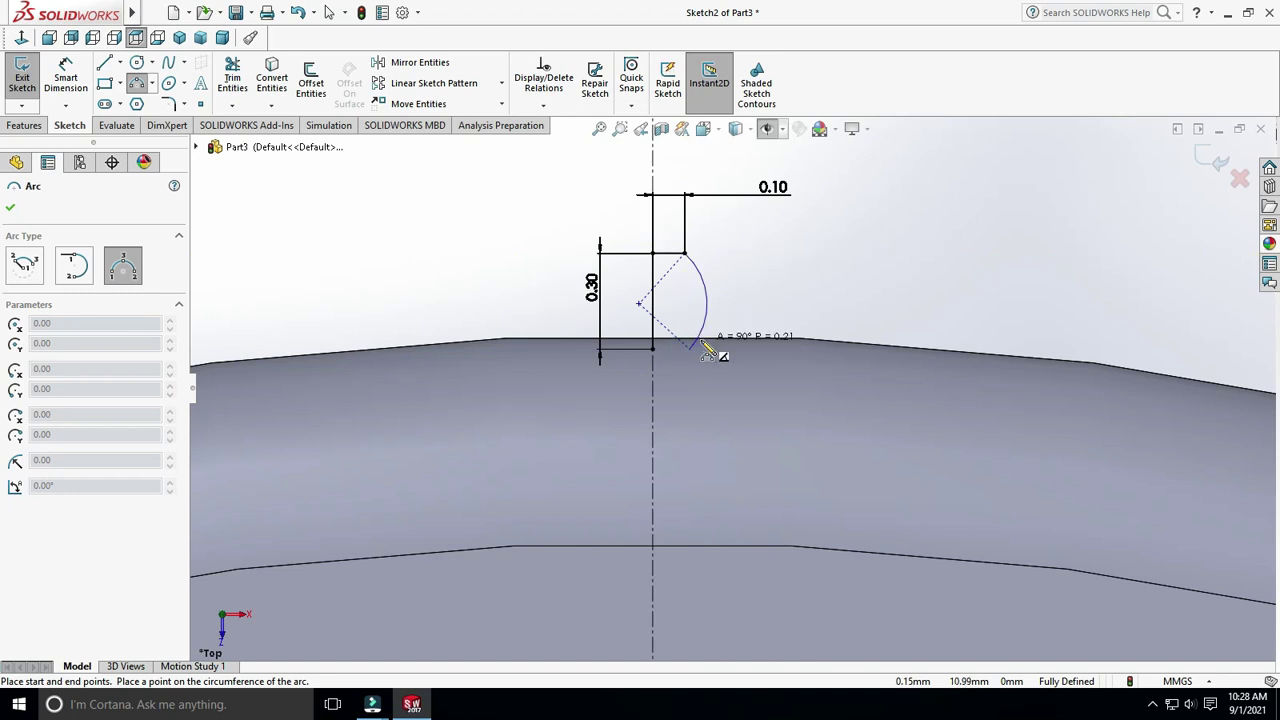
pyautogui.click(703, 340)
pyautogui.press('Escape')
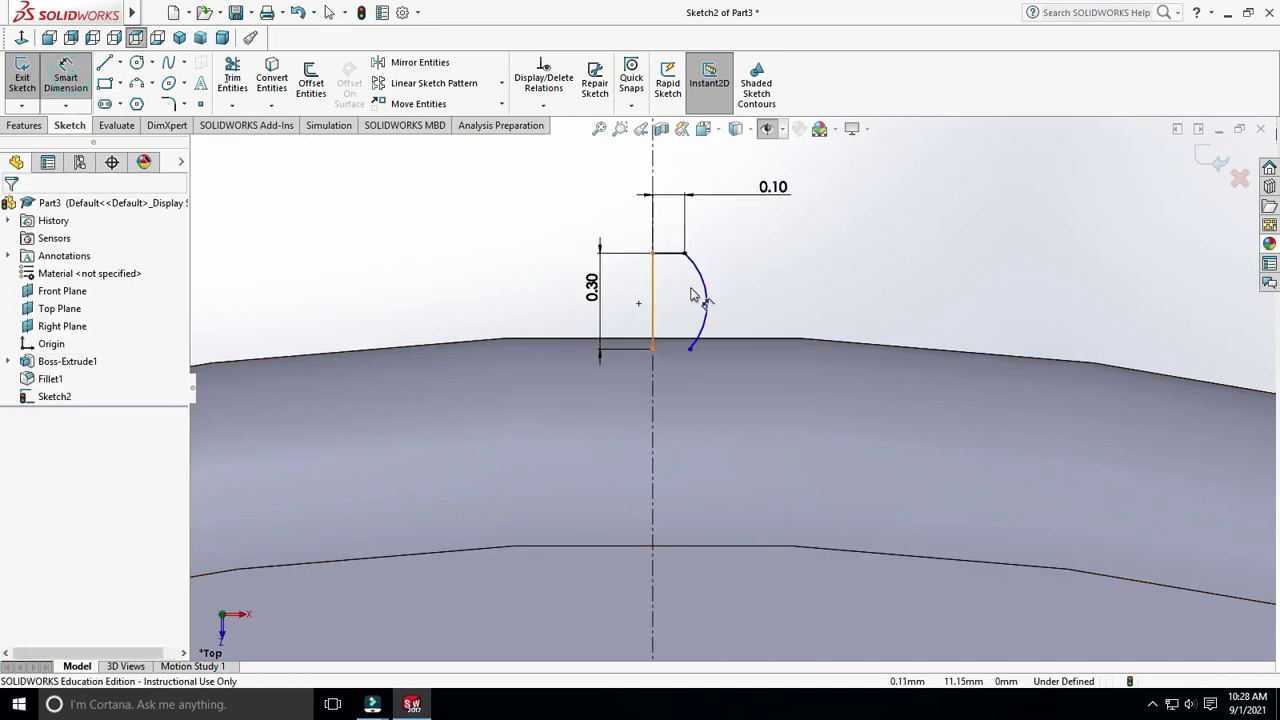
pyautogui.click(700, 298)
pyautogui.click(740, 275)
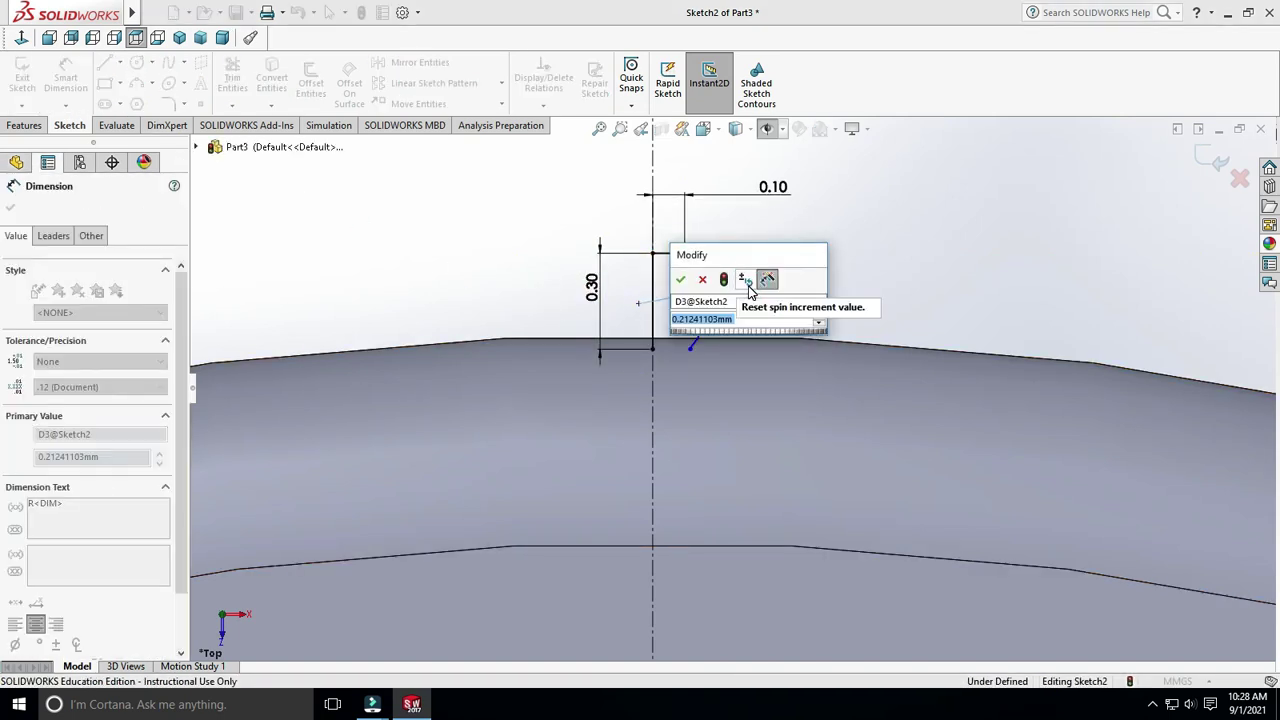
pyautogui.write('0.3')
pyautogui.press('Return')
pyautogui.press('Escape')
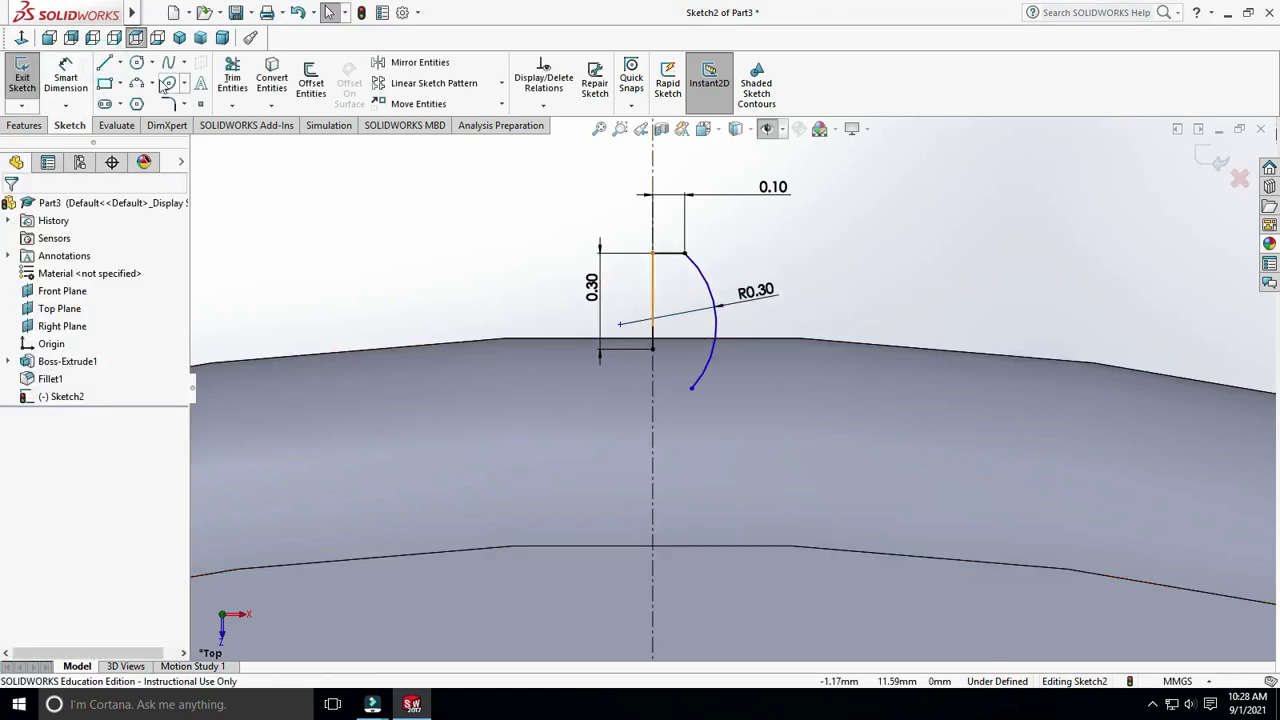
# Step: Close the profile with a horizontal bottom line to the arc and trim the excess
pyautogui.click(104, 62)
pyautogui.click(653, 348)
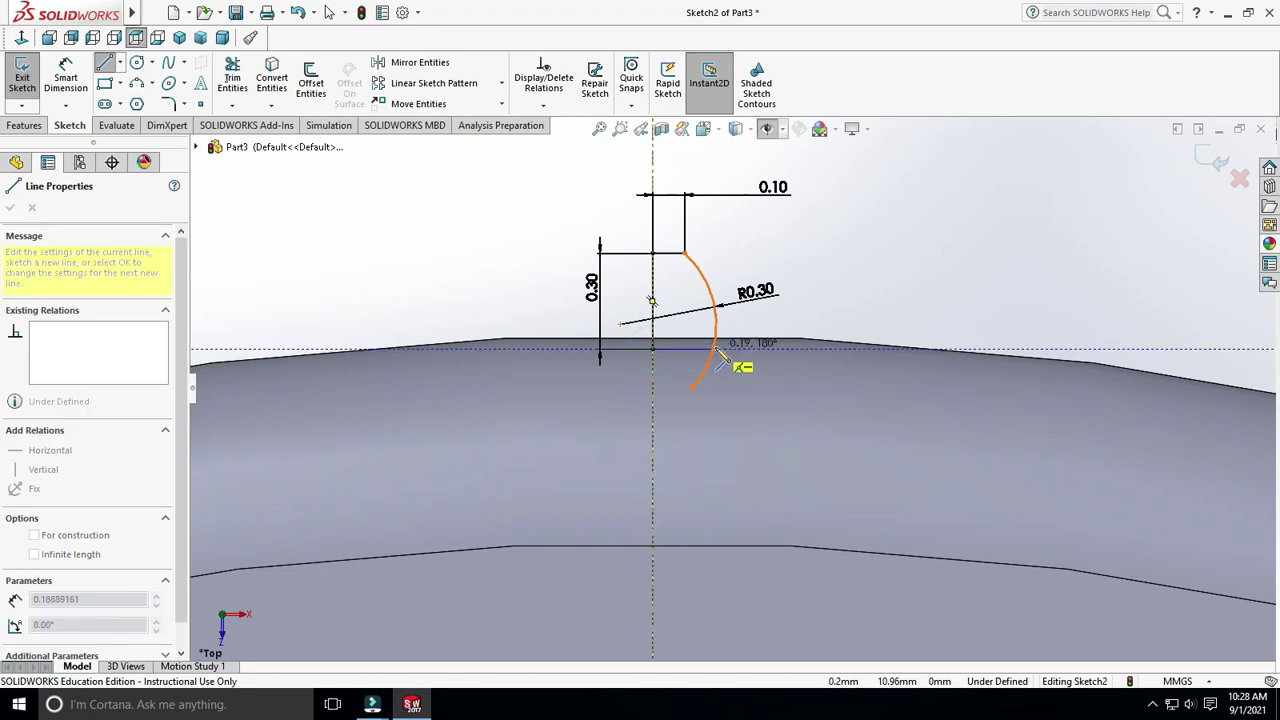
pyautogui.click(715, 348)
pyautogui.press('Escape')
pyautogui.click(220, 76)
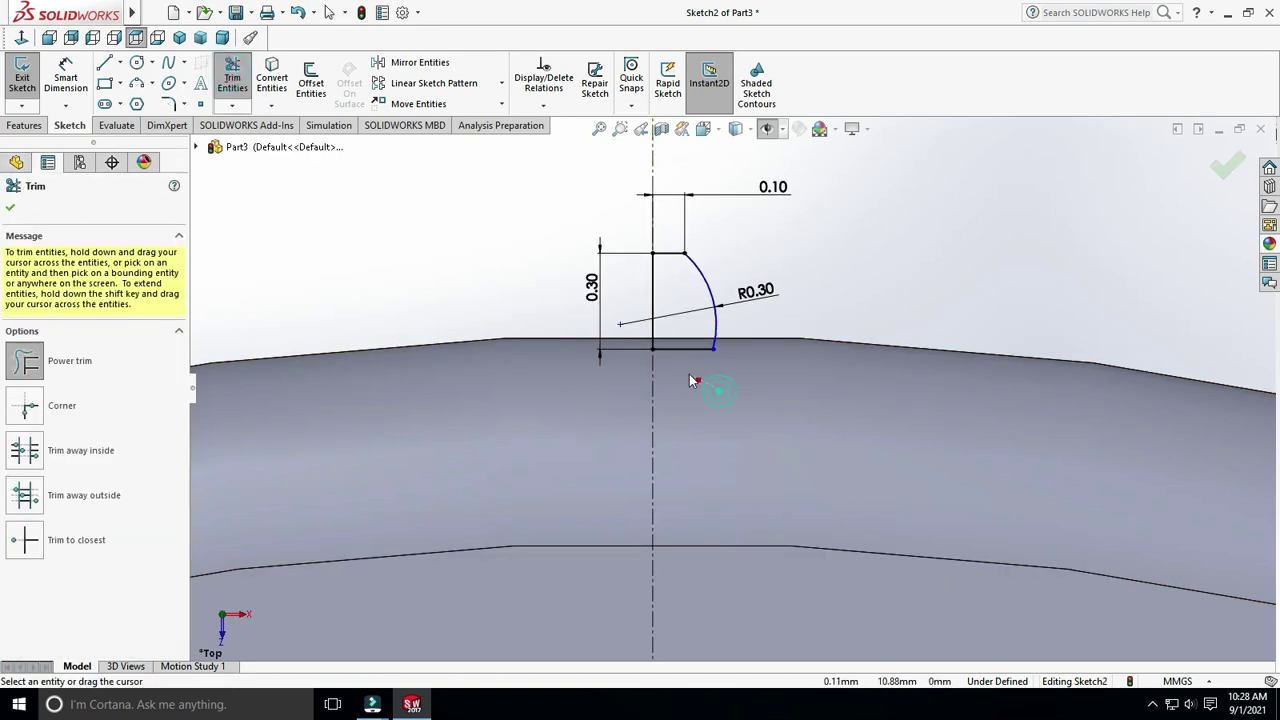
# Step: Add the 0.19 dimension between the vertical line and the arc to fully define the sketch
pyautogui.click(65, 80)
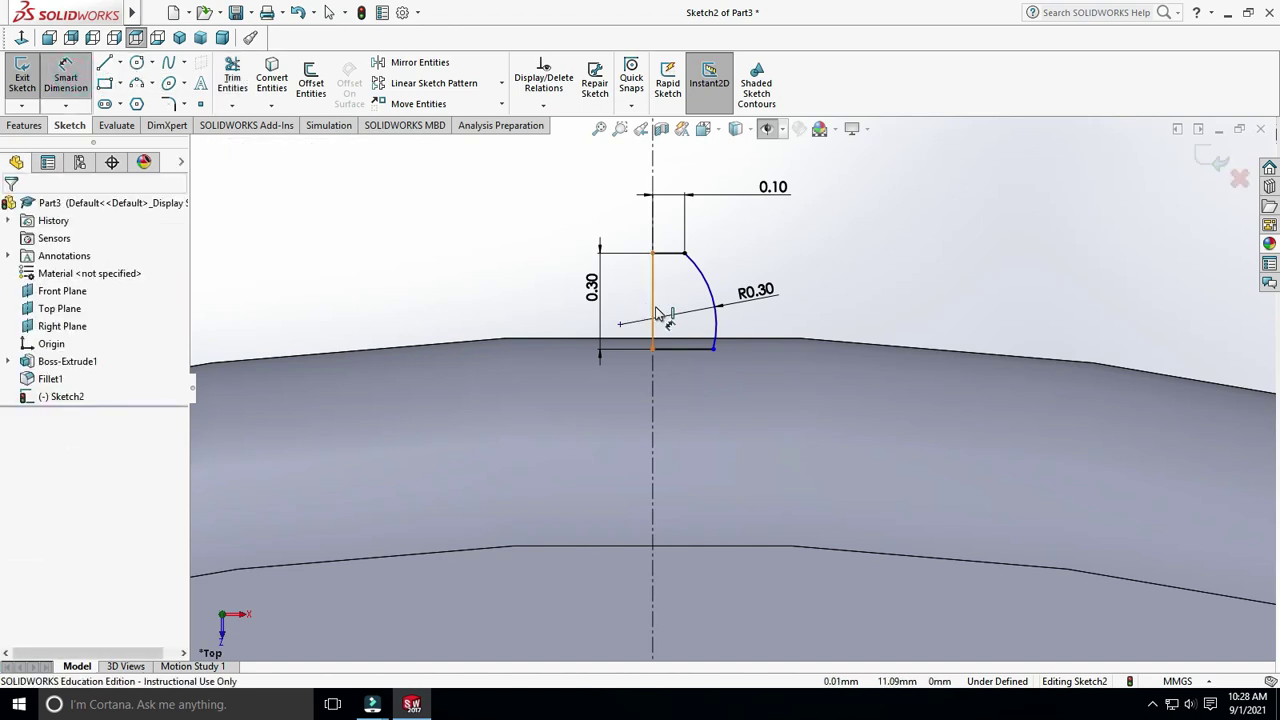
pyautogui.click(652, 302)
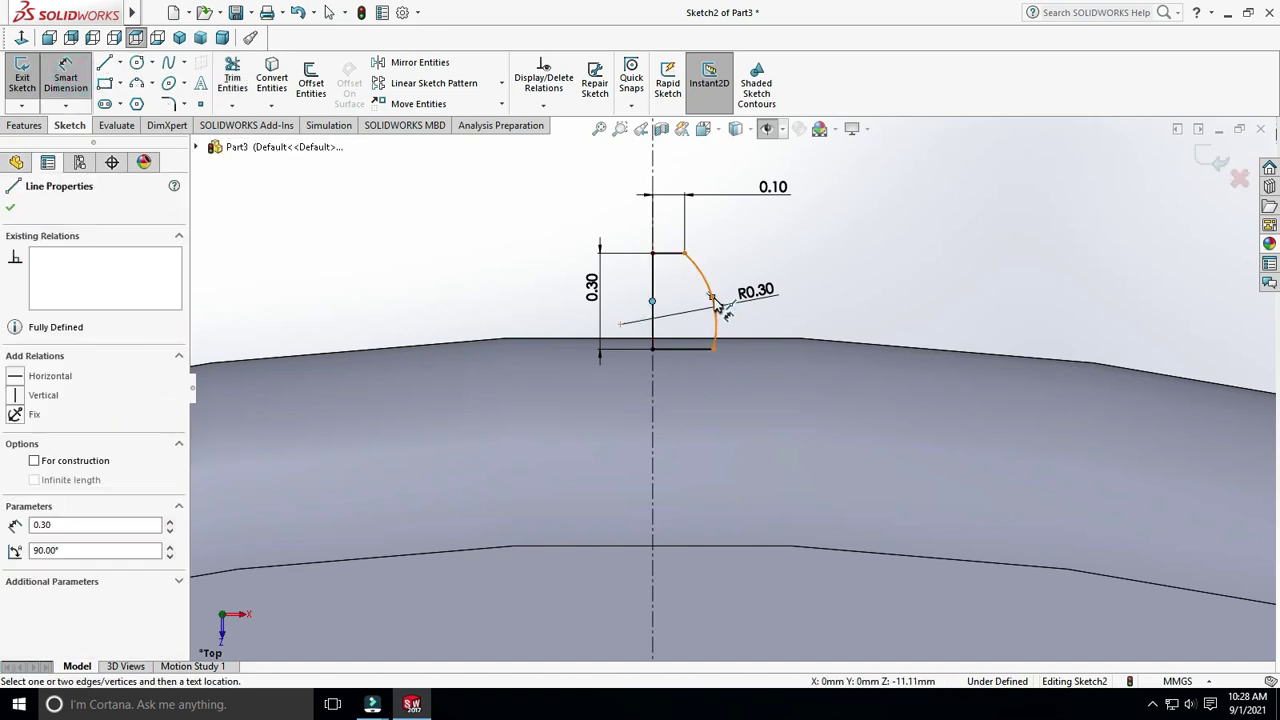
pyautogui.click(715, 301)
pyautogui.click(679, 312)
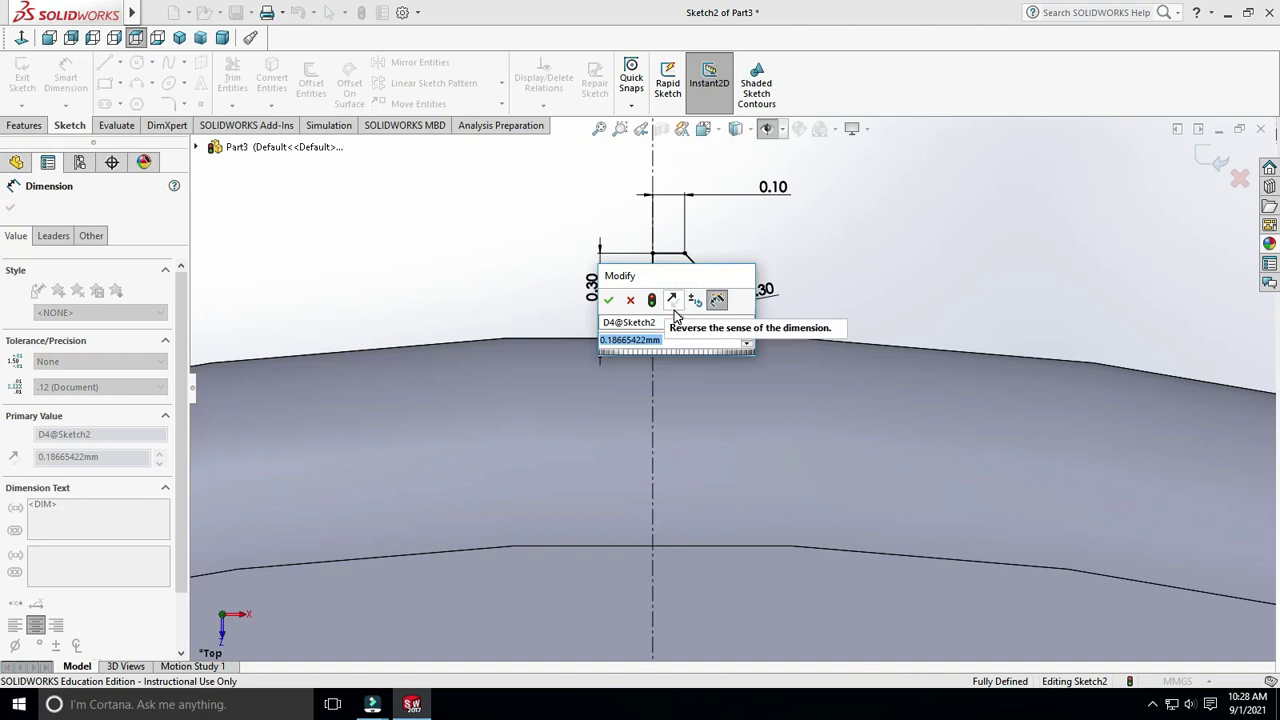
pyautogui.click(609, 300)
pyautogui.scroll(3, 880, 300)
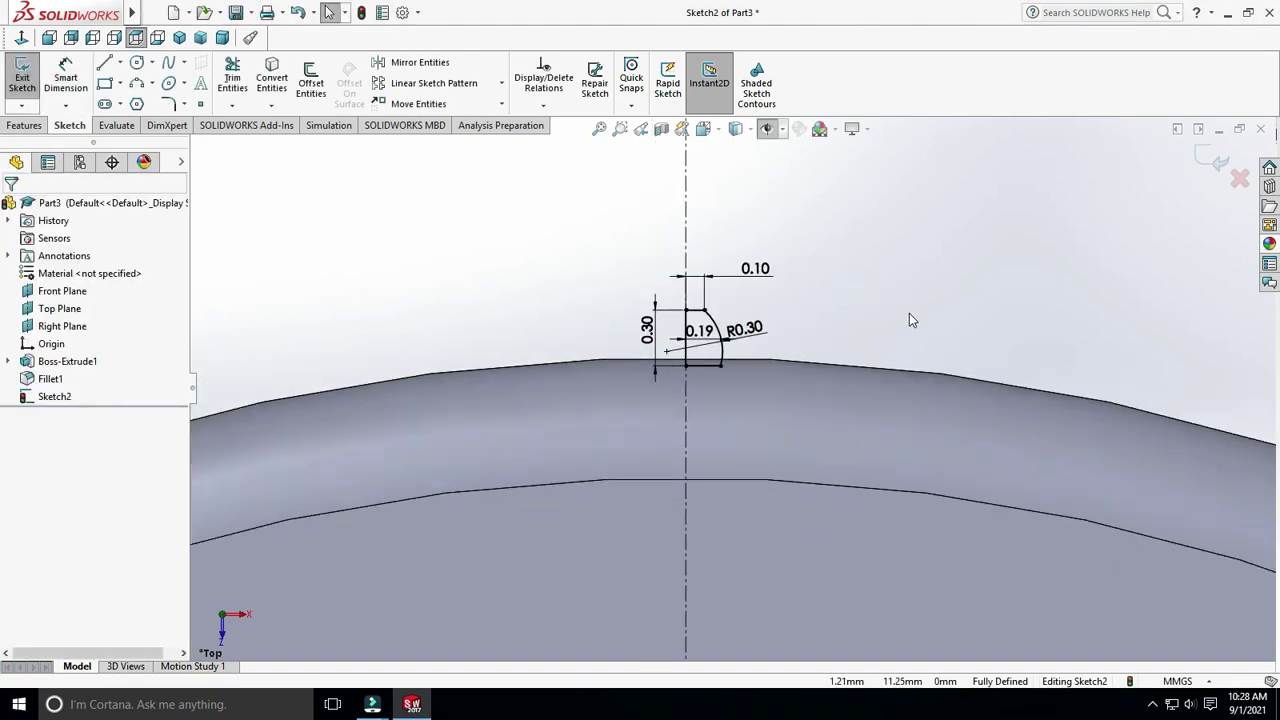
# Step: Revolve the profile 360° around Line1 to form the dome on the ring
pyautogui.click(25, 125)
pyautogui.click(79, 80)
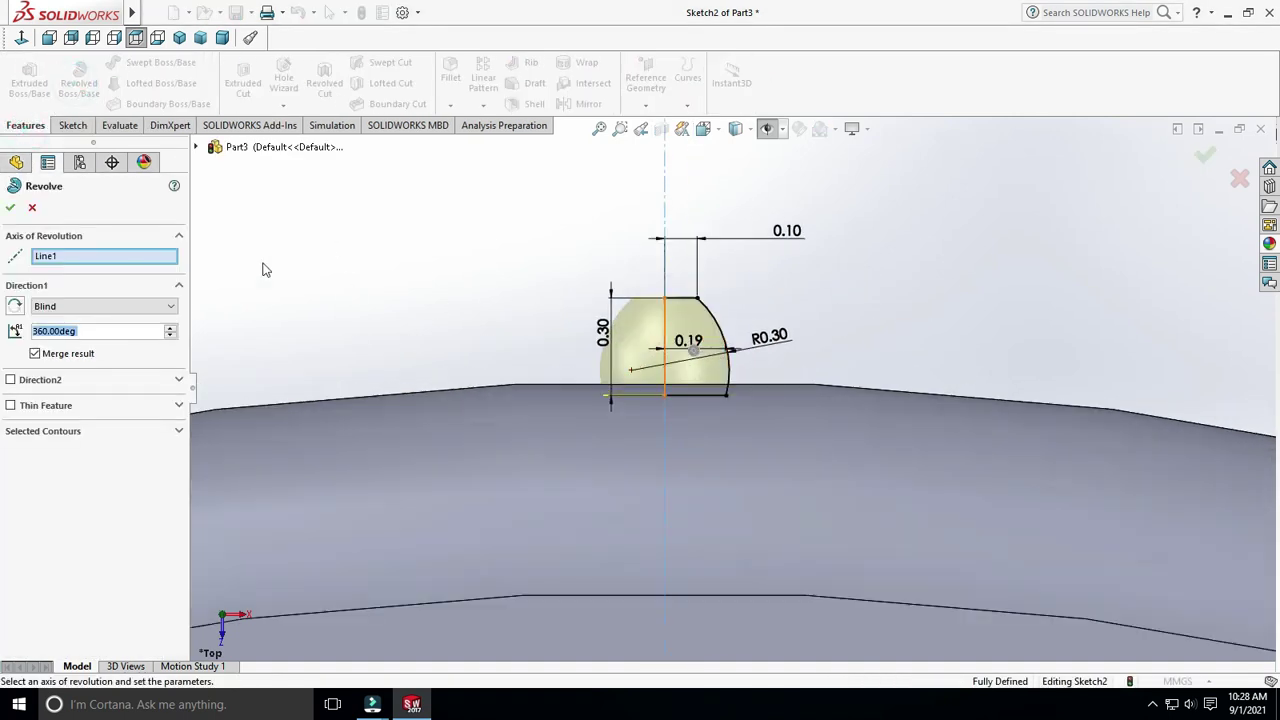
pyautogui.click(10, 208)
pyautogui.scroll(3, 790, 355)
pyautogui.scroll(-3, 800, 300)
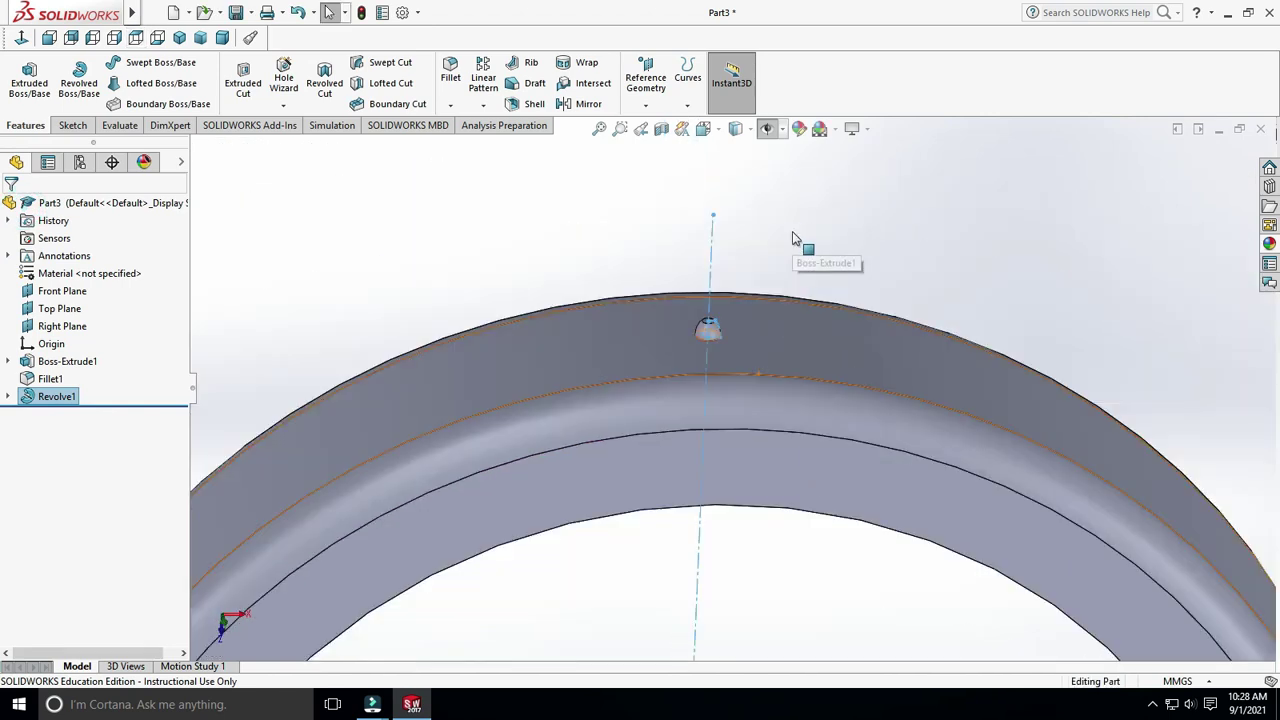
pyautogui.scroll(-2, 780, 290)
pyautogui.scroll(-5, 780, 333)
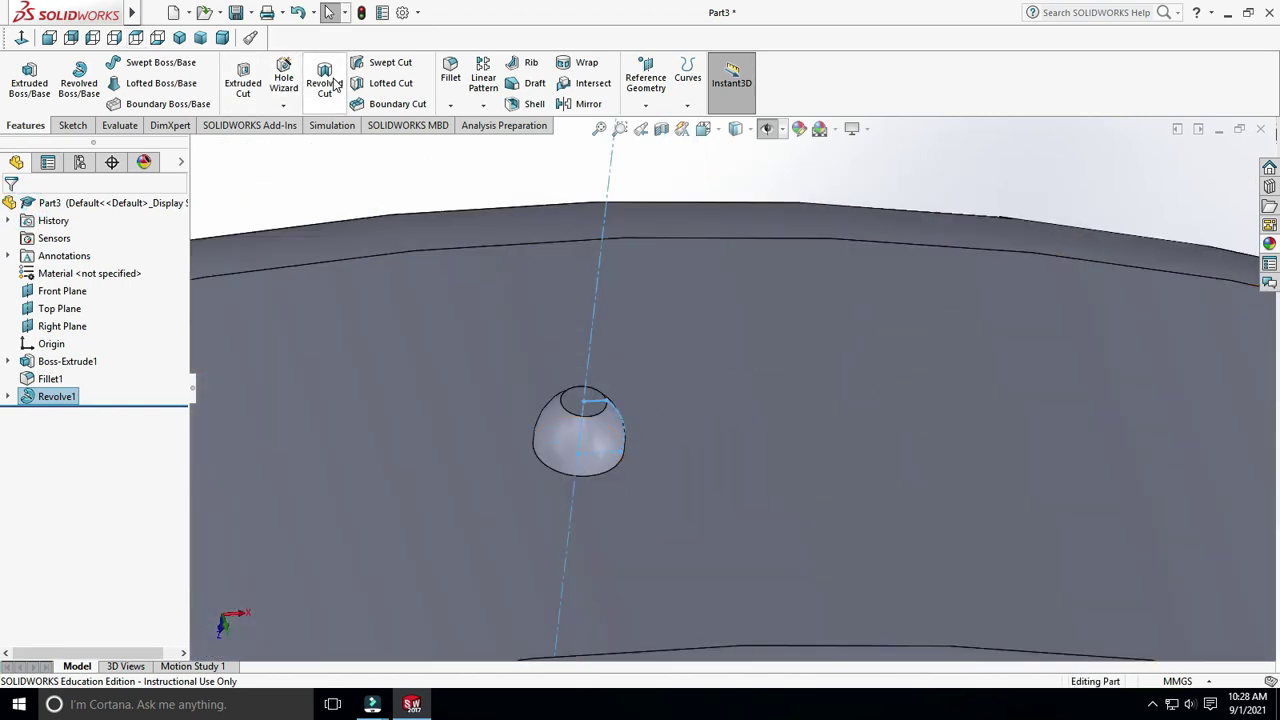
# Step: Round the dome's top edge with a 0.1 mm fillet
pyautogui.click(455, 75)
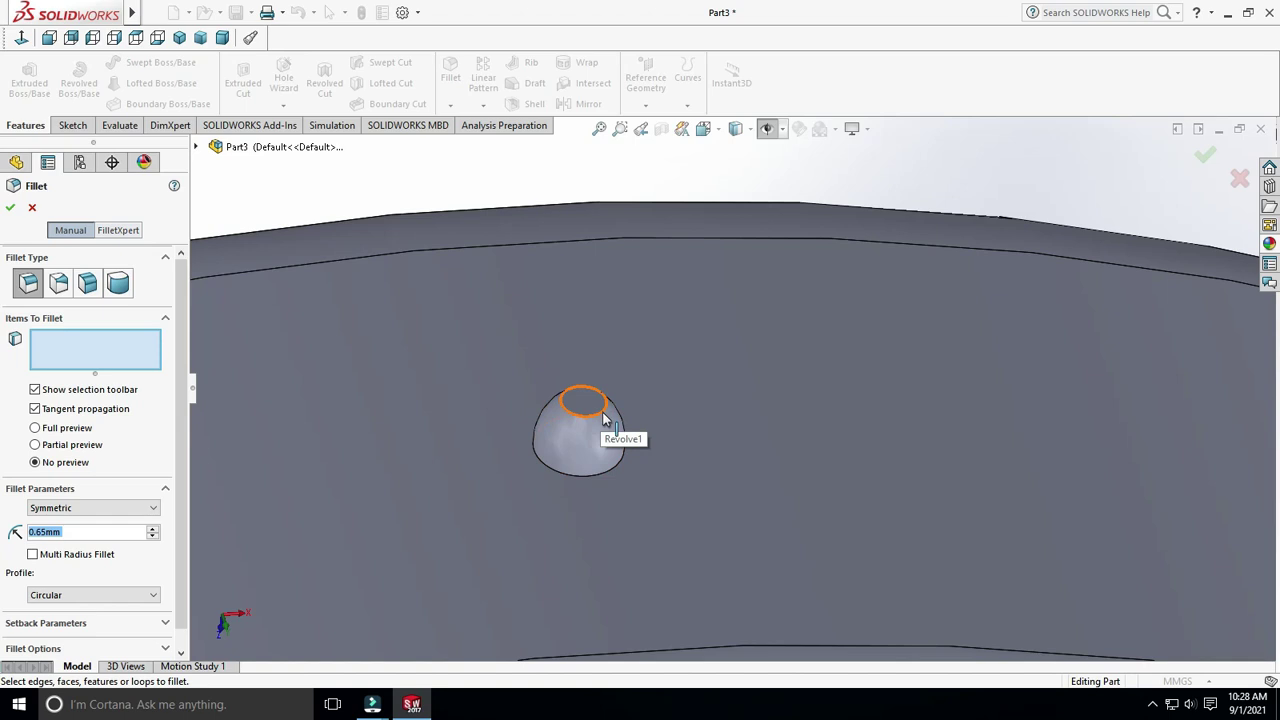
pyautogui.click(604, 418)
pyautogui.write('0.1')
pyautogui.press('Return')
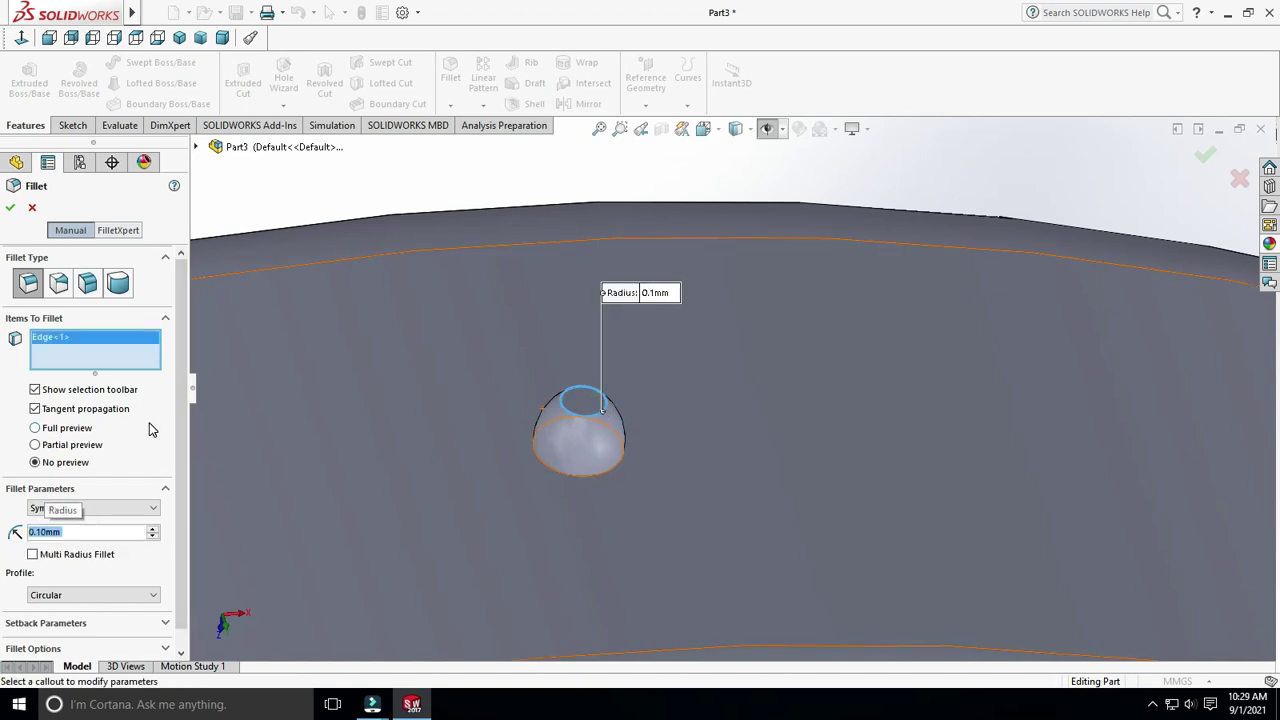
pyautogui.click(10, 207)
# Step: Create Plane1 offset 11.10 mm from the Front Plane with the offset flipped
pyautogui.moveTo(1034, 334); pyautogui.dragTo(858, 374, button='middle')
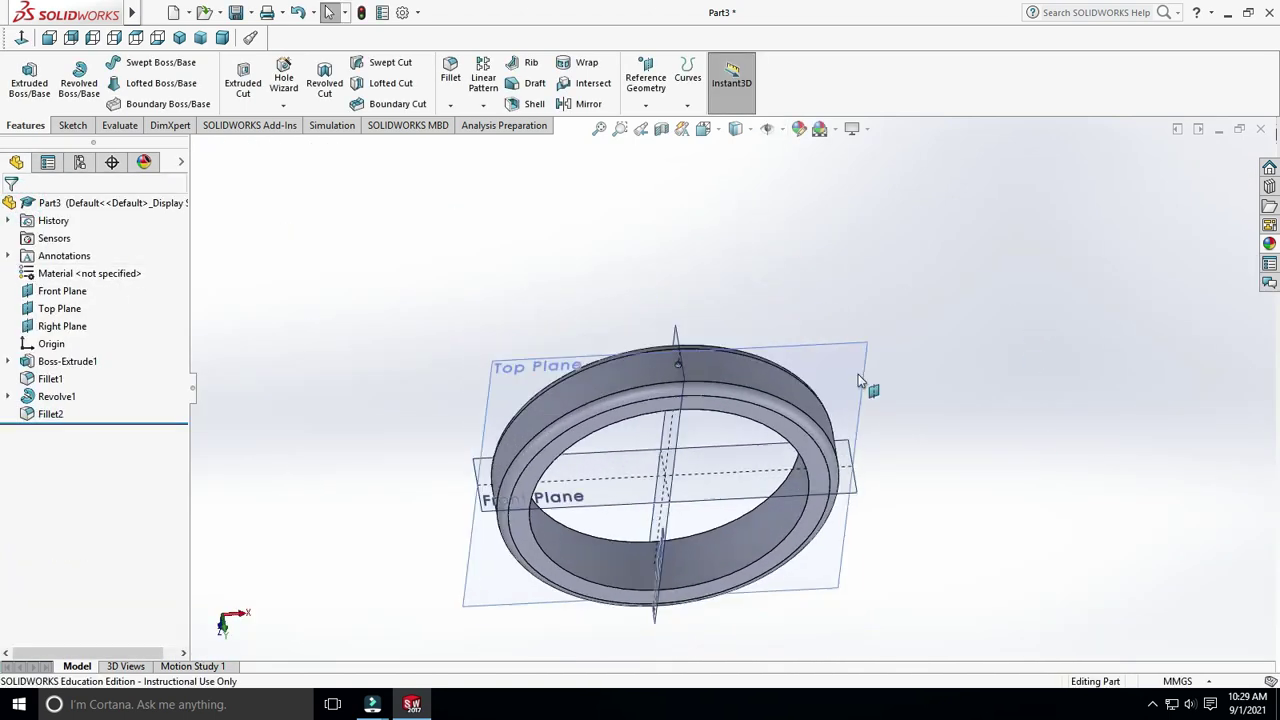
pyautogui.click(645, 85)
pyautogui.click(660, 124)
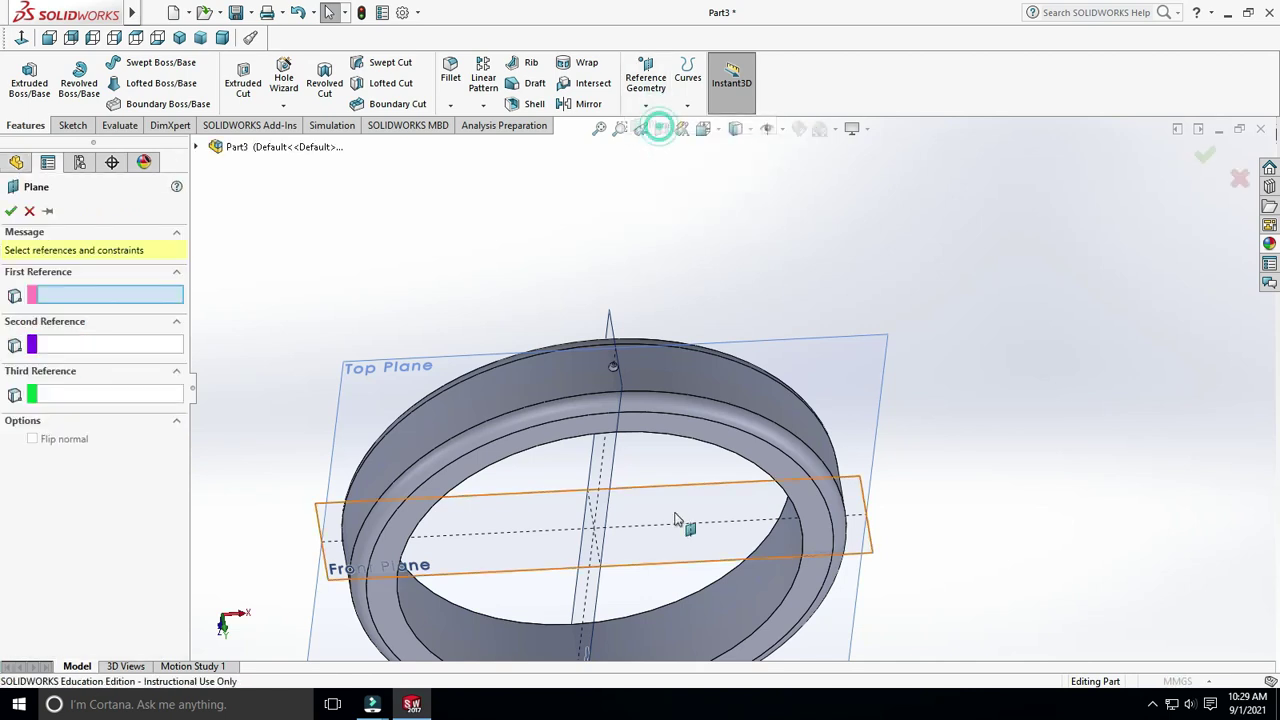
pyautogui.click(646, 568)
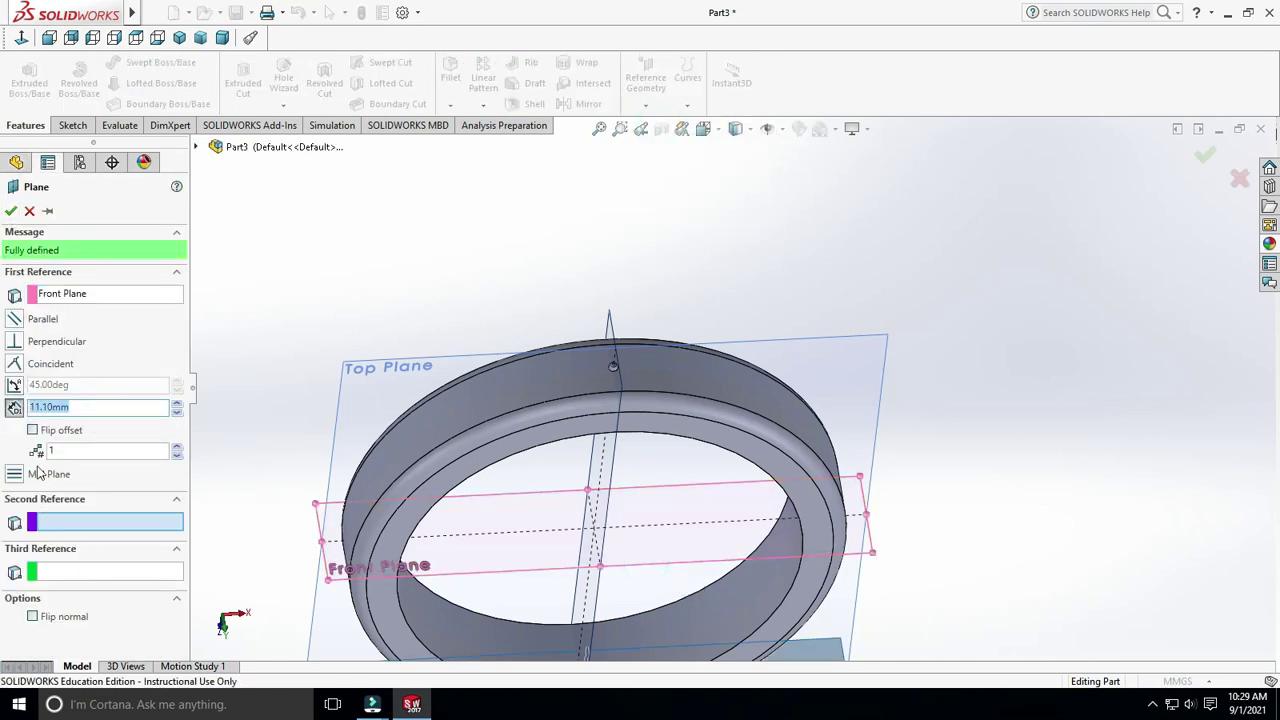
pyautogui.click(33, 430)
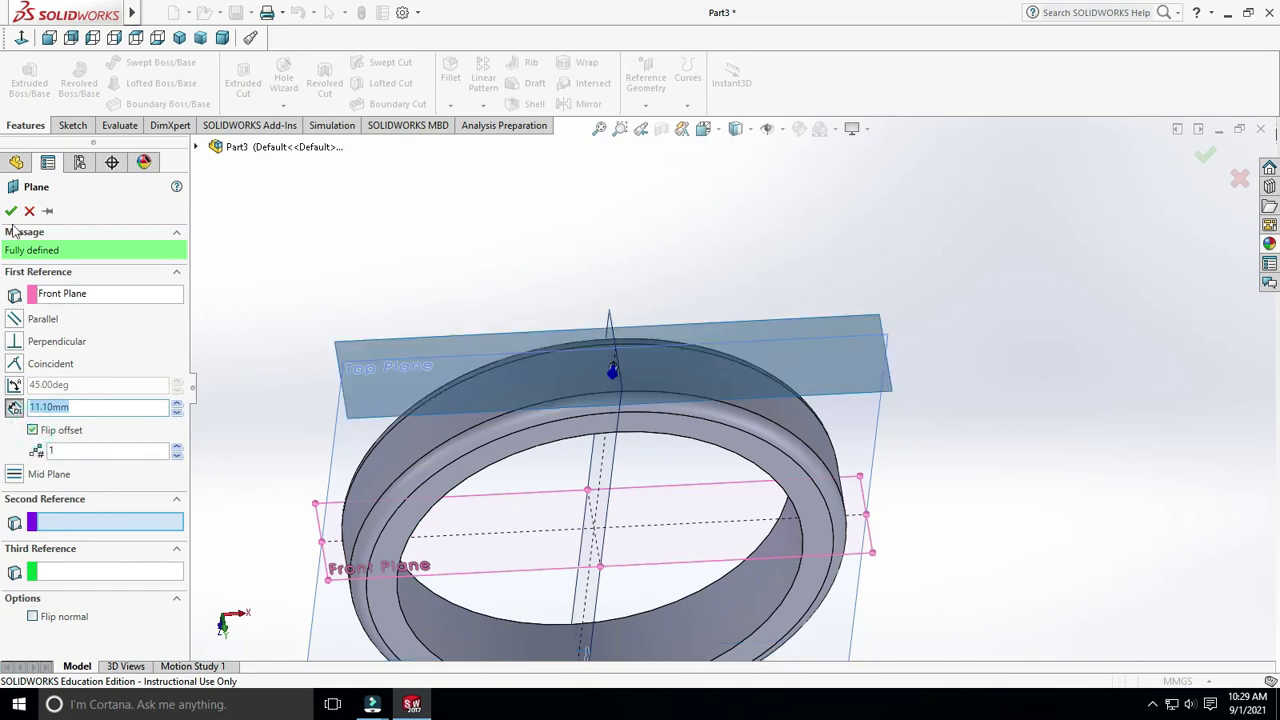
pyautogui.click(11, 210)
pyautogui.moveTo(1011, 314)
pyautogui.mouseDown(button='middle')
pyautogui.moveTo(998, 252)
pyautogui.moveTo(729, 393)
pyautogui.mouseUp(button='middle')
# Step: Open a new sketch on Plane1 and turn the view normal to it
pyautogui.click(70, 125)
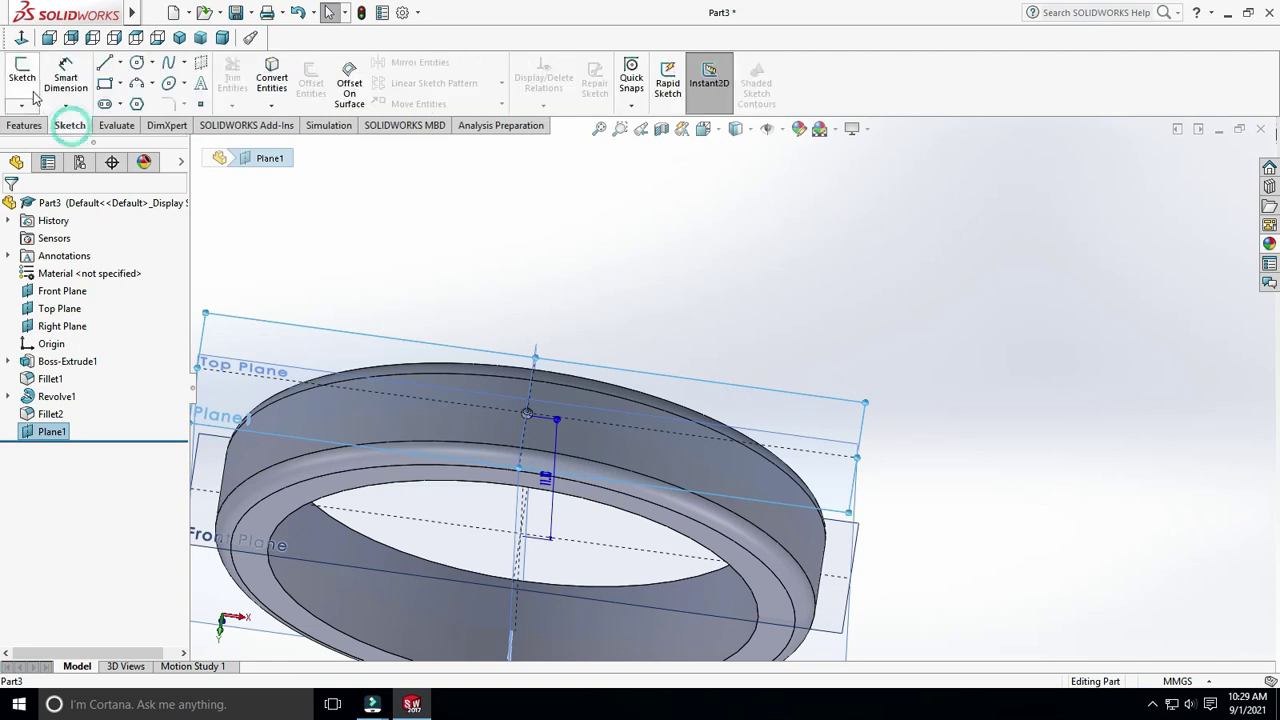
pyautogui.click(22, 77)
pyautogui.click(49, 37)
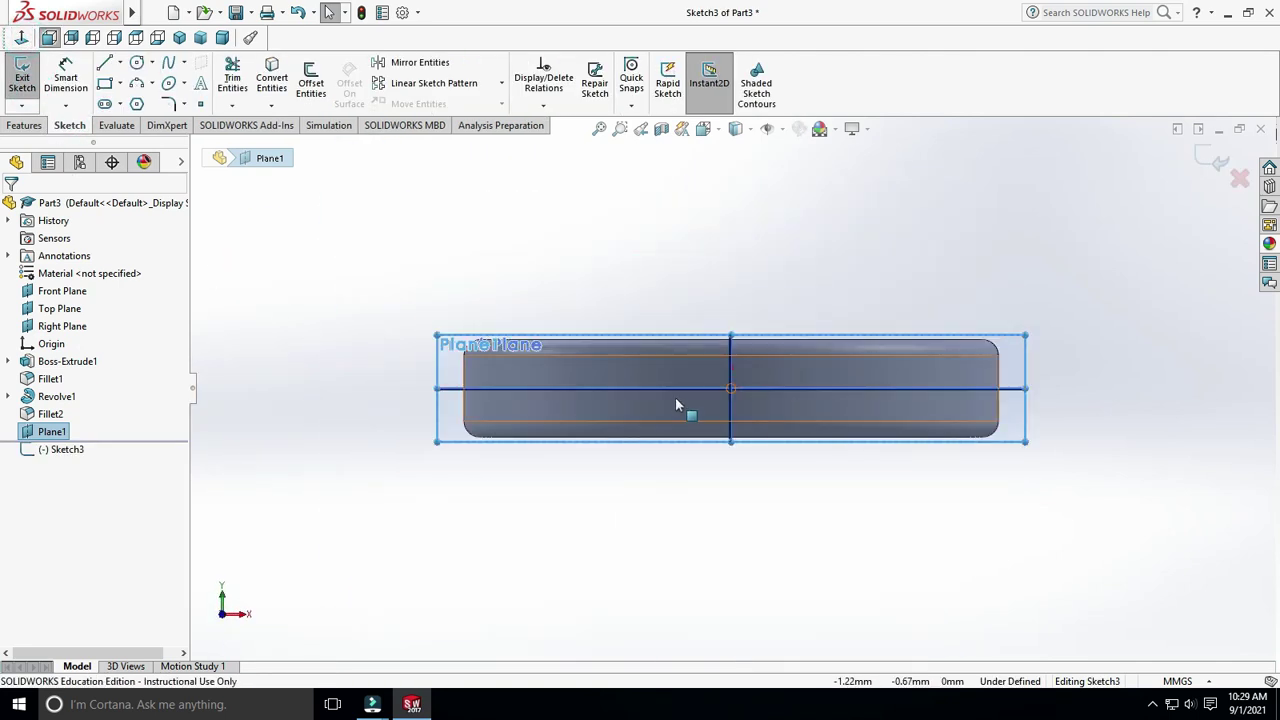
pyautogui.click(70, 37)
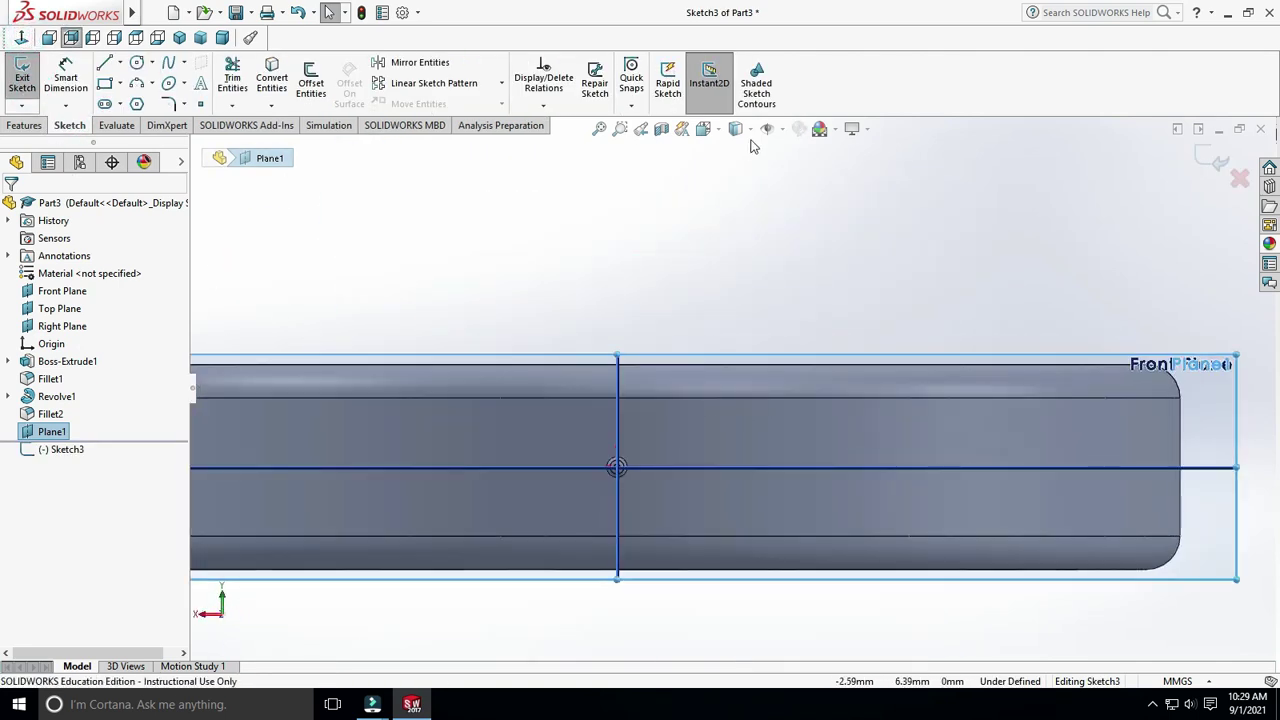
pyautogui.click(766, 130)
pyautogui.scroll(-3, 628, 500)
pyautogui.click(119, 63)
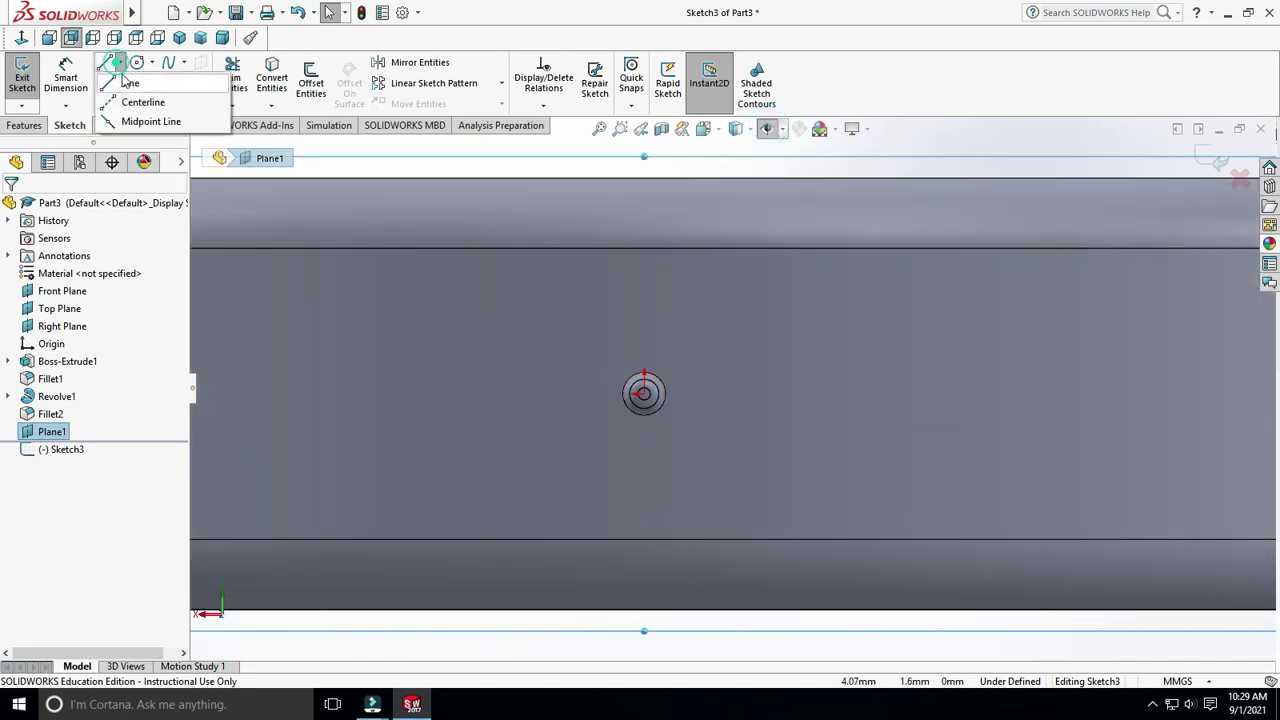
pyautogui.click(140, 102)
# Step: Draw a vertical centerline up from the dome centre and a three-point arc beside it
pyautogui.click(644, 395)
pyautogui.click(649, 251)
pyautogui.press('Escape')
pyautogui.click(137, 82)
pyautogui.click(668, 262)
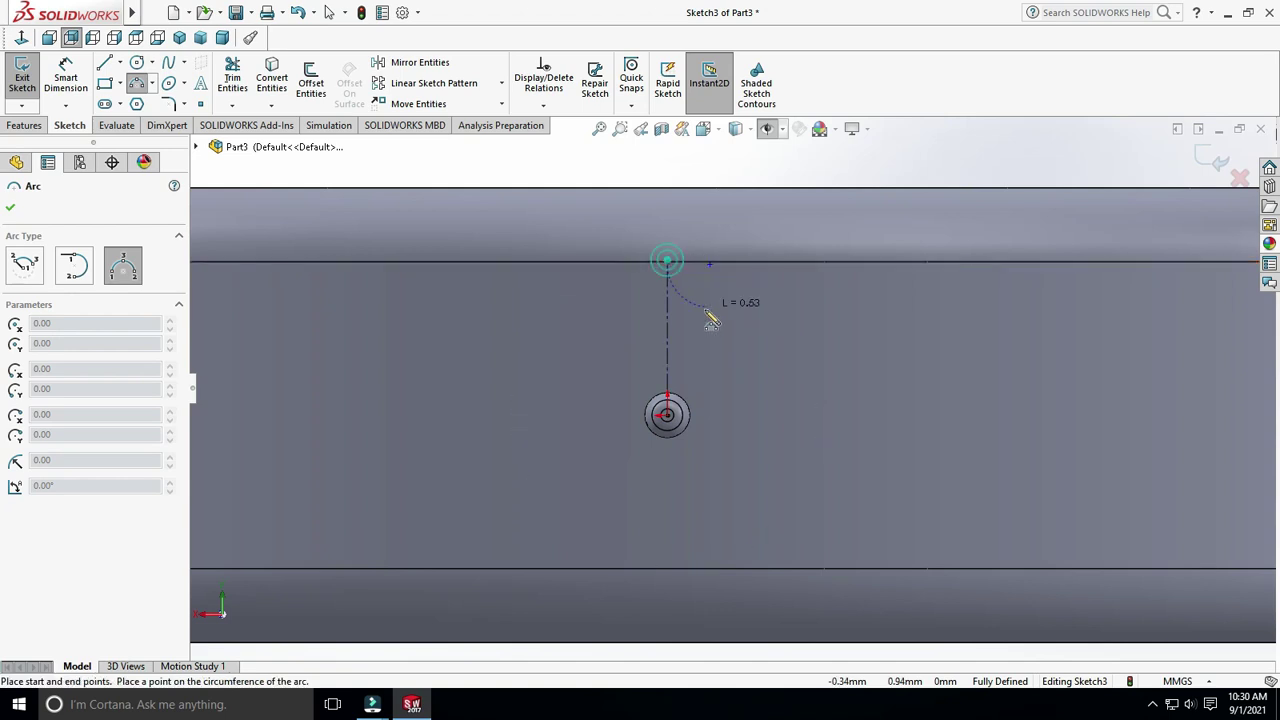
pyautogui.scroll(-3, 681, 405)
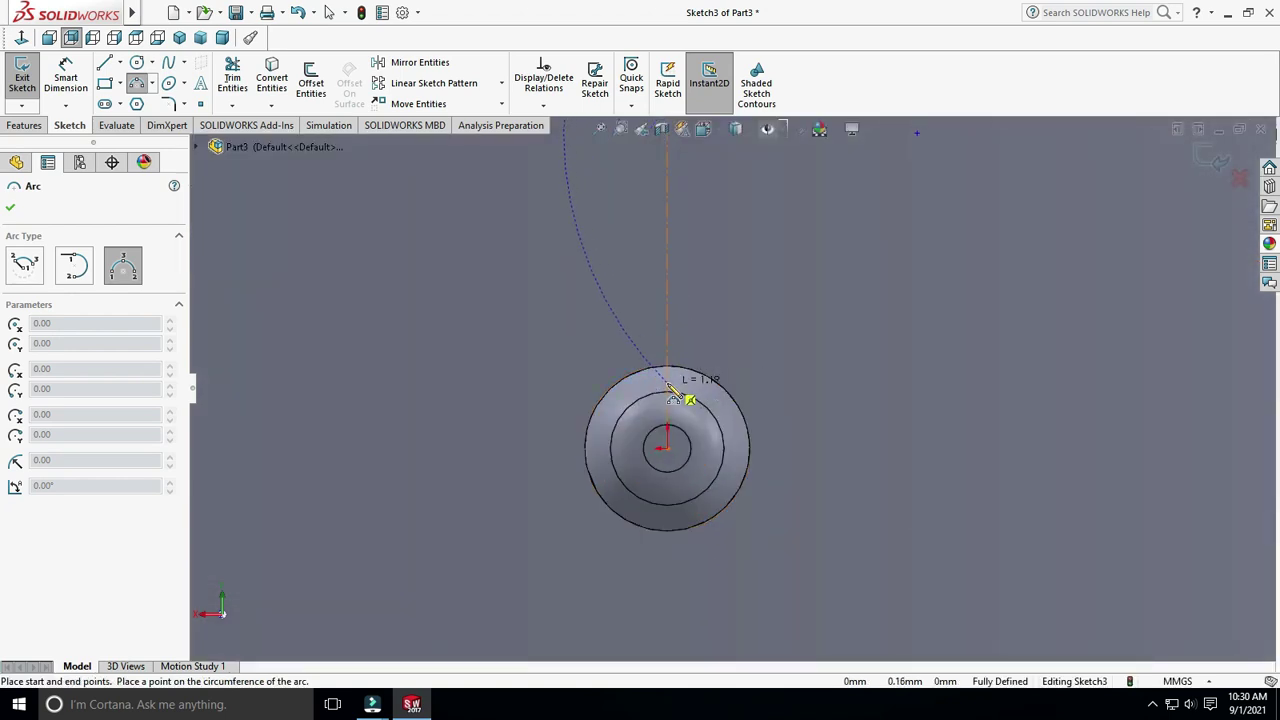
pyautogui.click(670, 391)
pyautogui.scroll(2, 690, 380)
pyautogui.scroll(2, 720, 350)
pyautogui.click(725, 343)
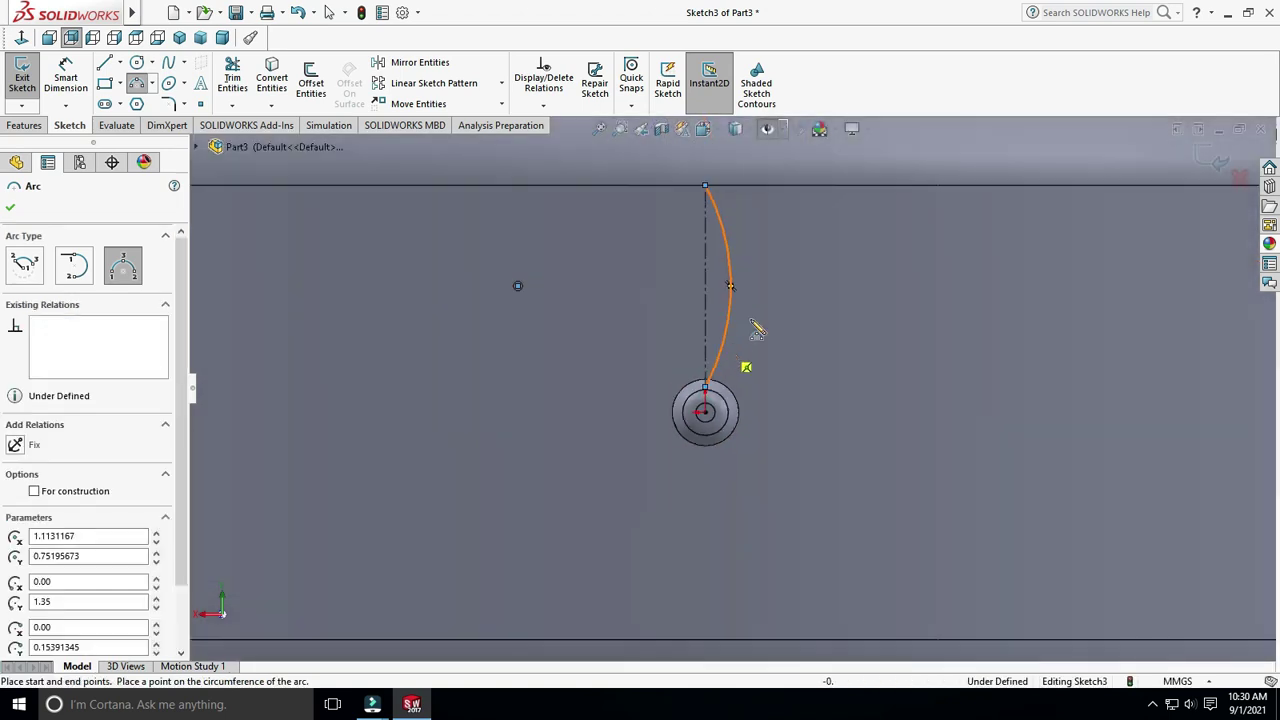
pyautogui.press('Escape')
# Step: Dimension the arc to a radius of 1
pyautogui.click(68, 76)
pyautogui.click(731, 323)
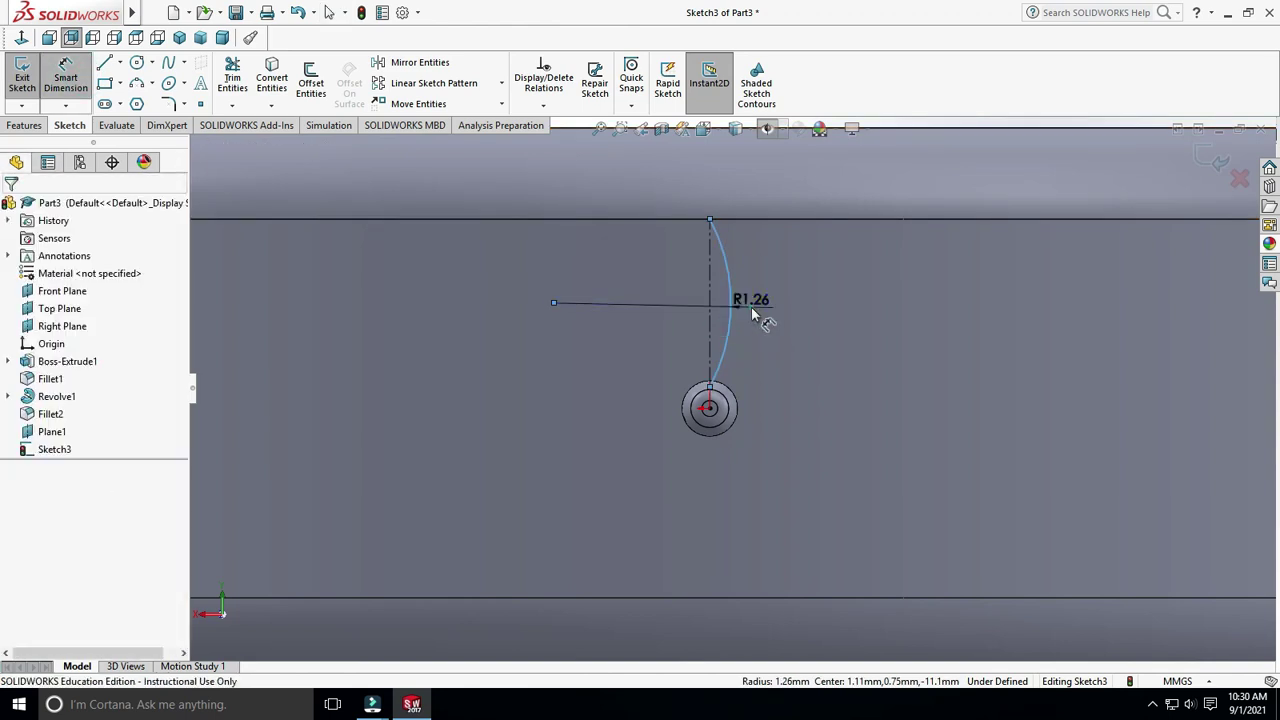
pyautogui.click(765, 320)
pyautogui.press('Return')
pyautogui.press('Escape')
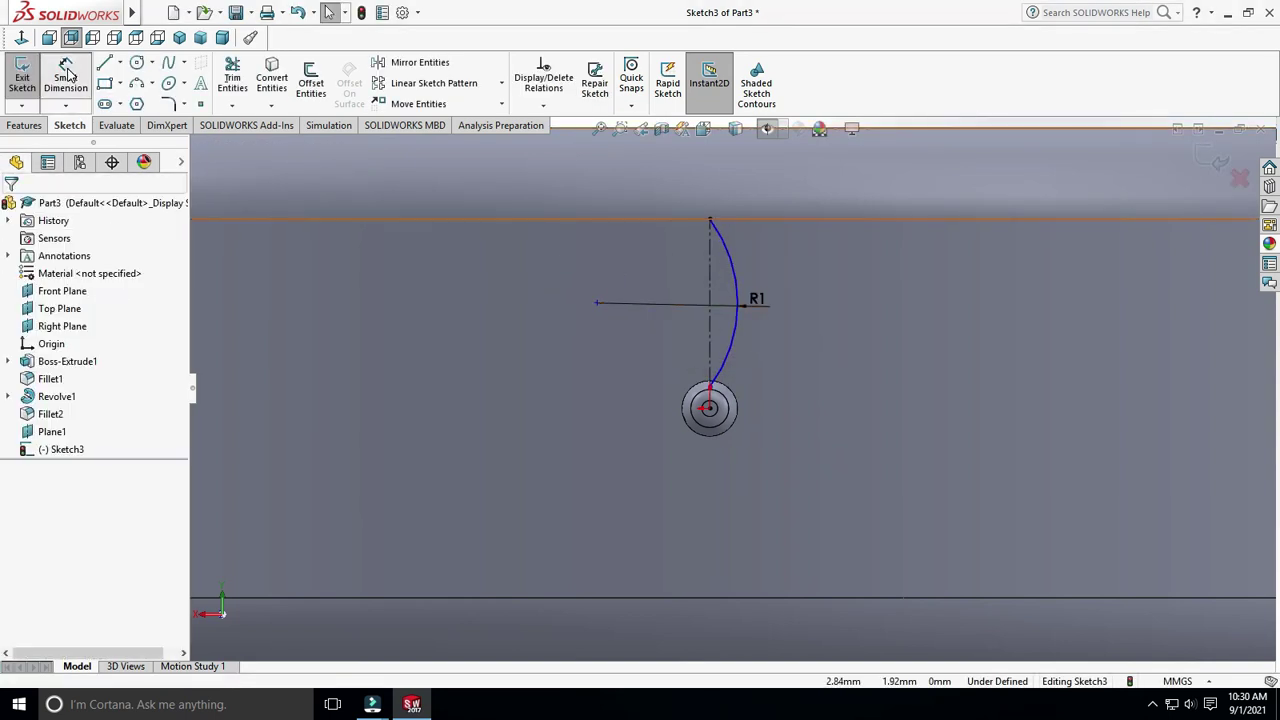
# Step: Dimension the arc's distance from the centerline to 0.20
pyautogui.click(65, 80)
pyautogui.scroll(-3, 632, 300)
pyautogui.click(624, 250)
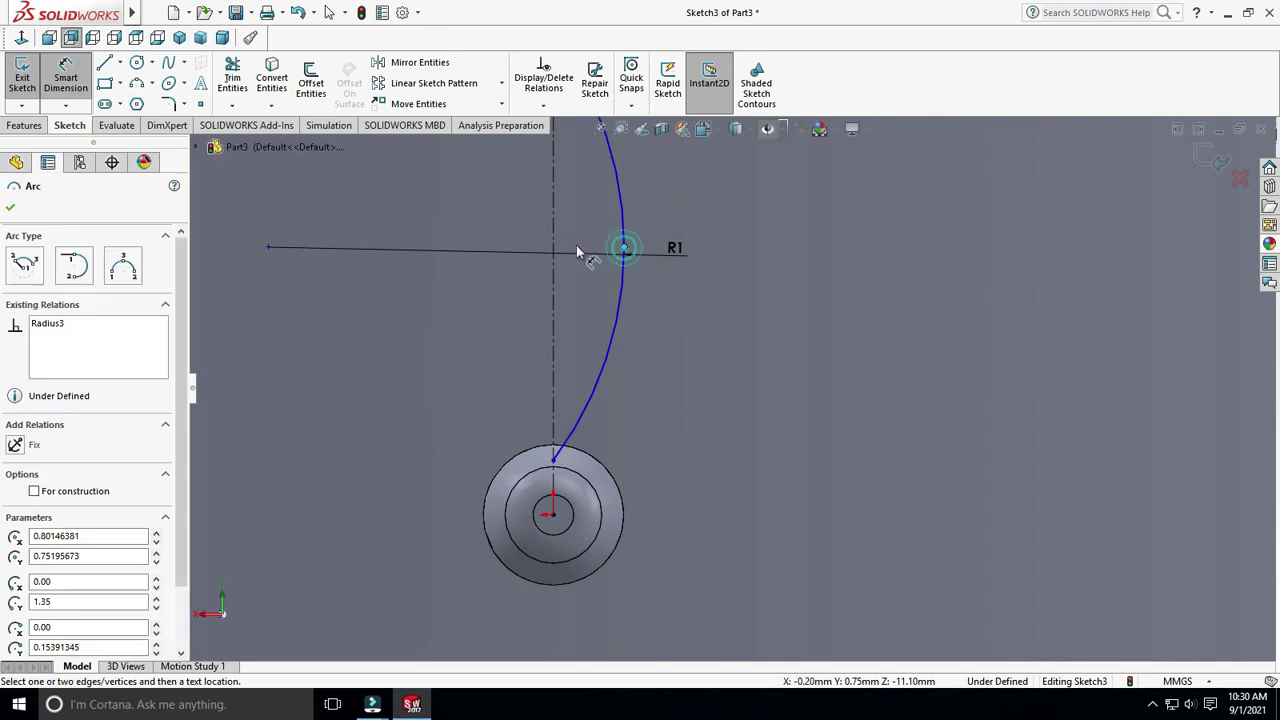
pyautogui.click(555, 250)
pyautogui.click(586, 238)
pyautogui.press('Return')
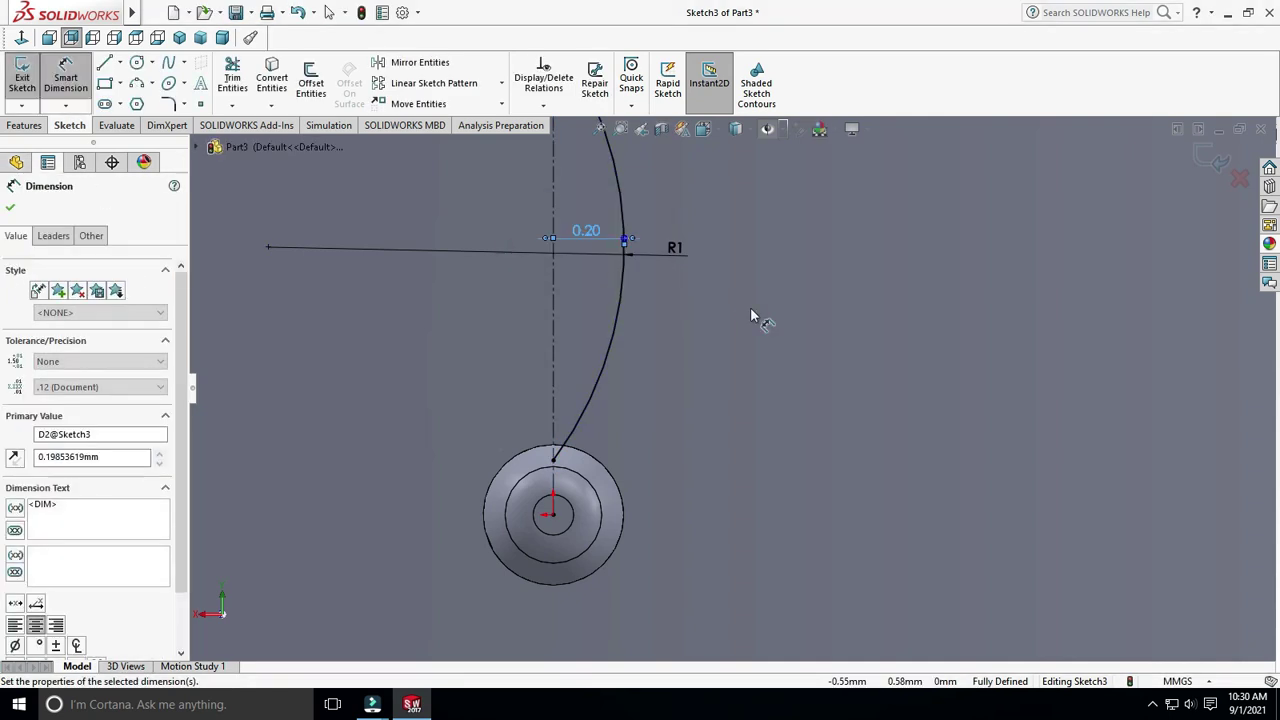
pyautogui.scroll(4, 750, 307)
pyautogui.press('Escape')
pyautogui.click(426, 62)
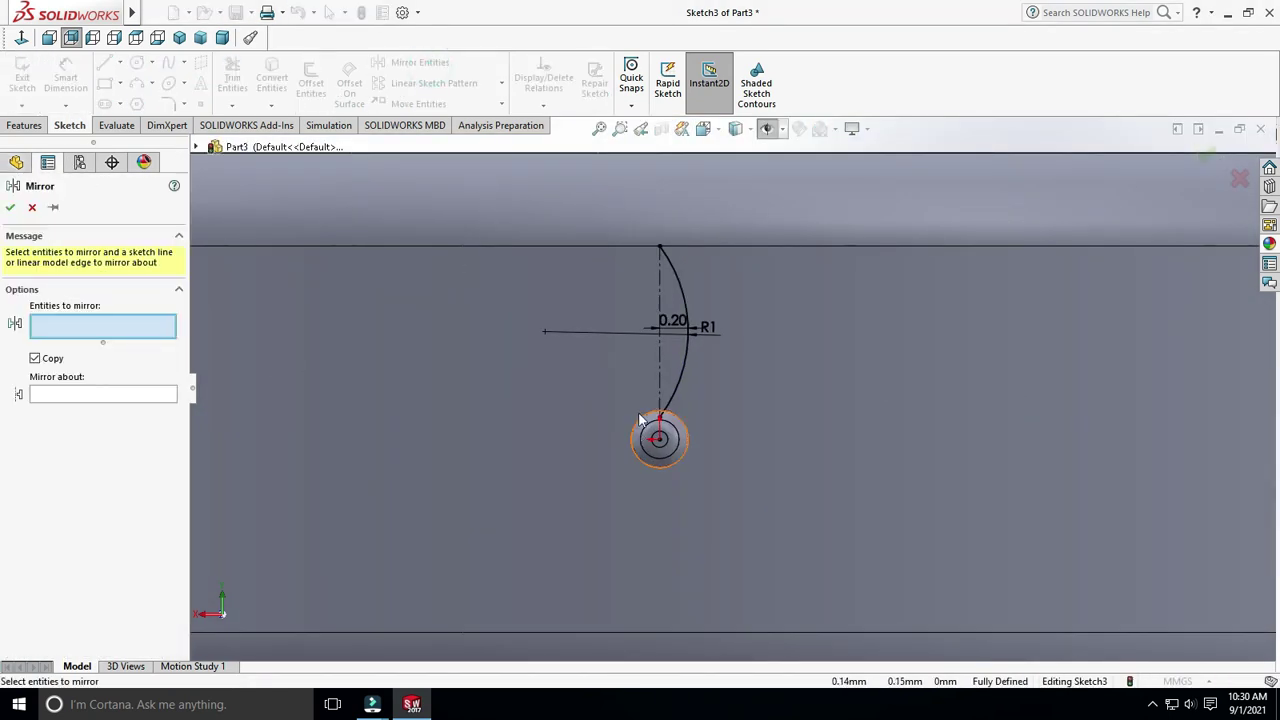
# Step: Mirror the petal arc about the vertical centerline to close the petal
pyautogui.click(681, 372)
pyautogui.click(90, 394)
pyautogui.click(660, 374)
pyautogui.click(10, 208)
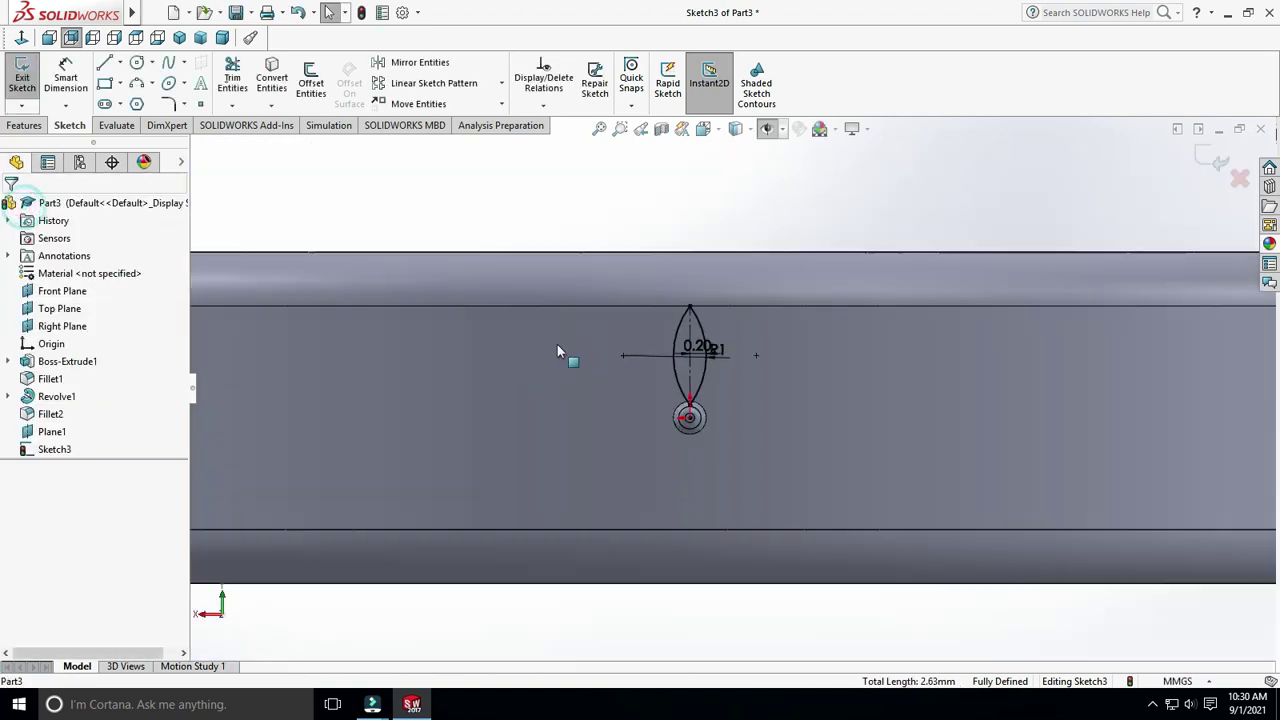
# Step: Circular-pattern both petal arcs into 8 instances
pyautogui.click(501, 83)
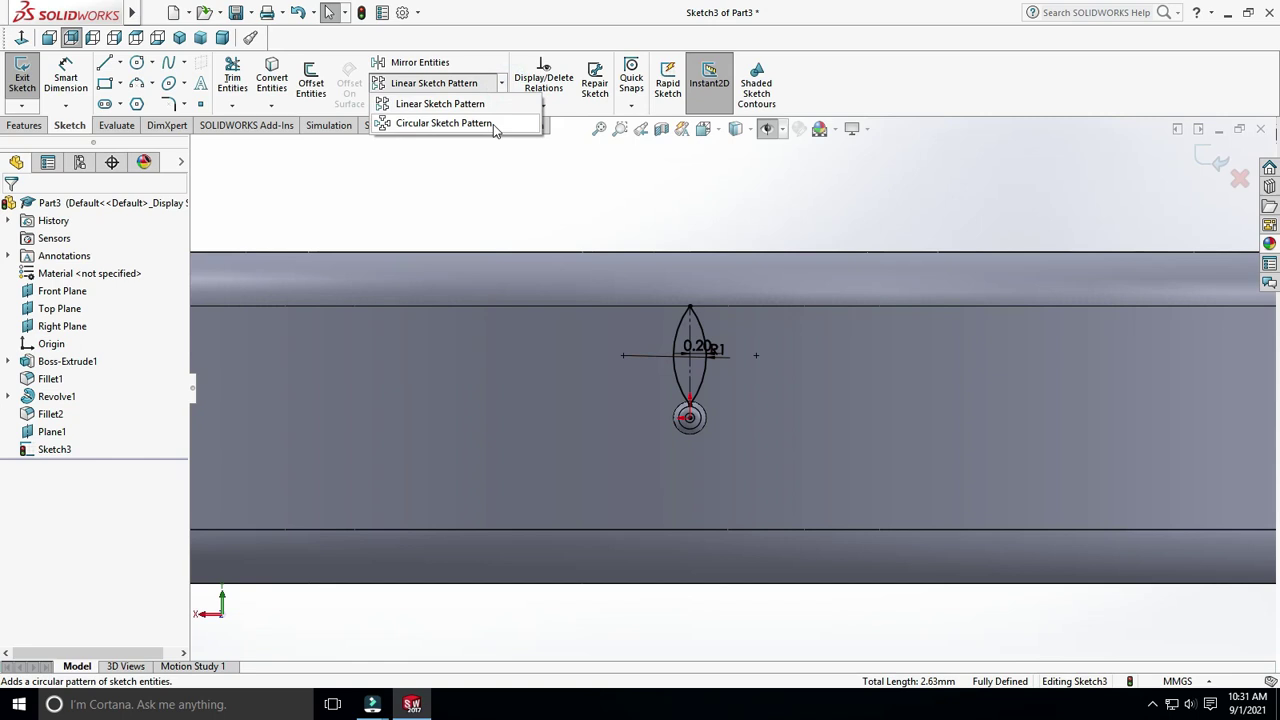
pyautogui.click(465, 123)
pyautogui.click(675, 344)
pyautogui.click(706, 340)
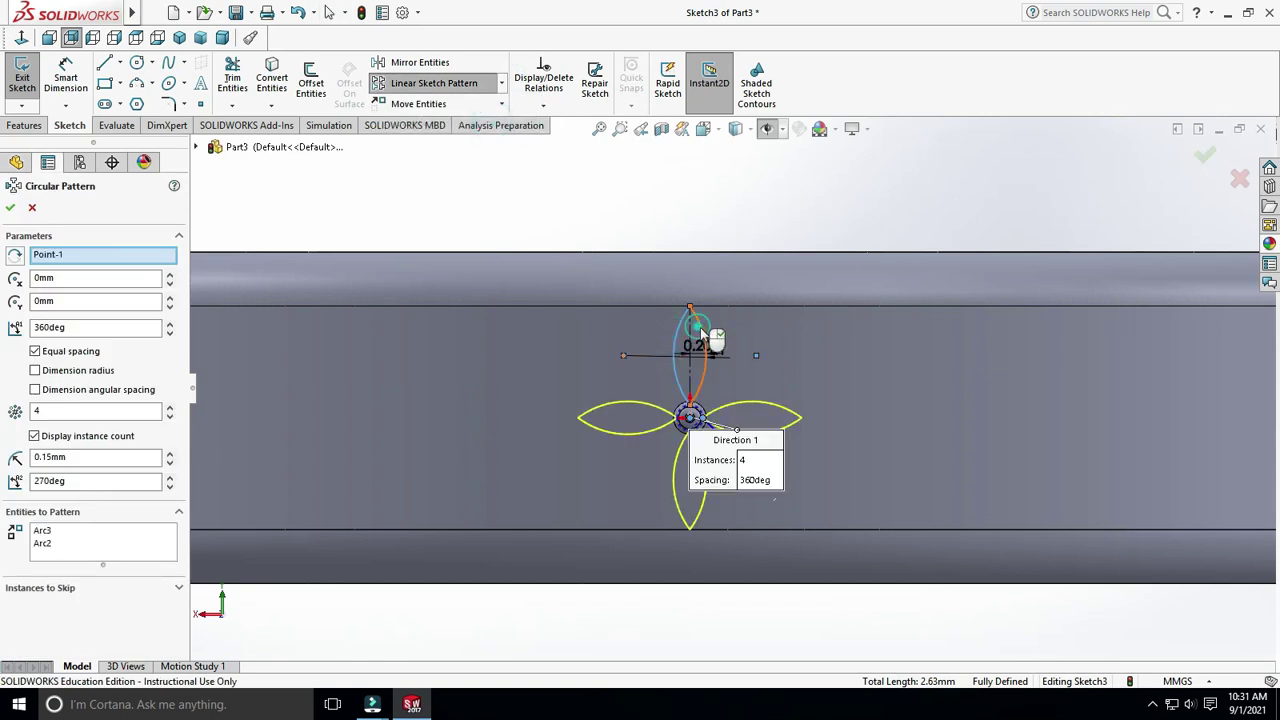
pyautogui.click(169, 407)
pyautogui.click(169, 407)
pyautogui.click(169, 407)
pyautogui.click(169, 407)
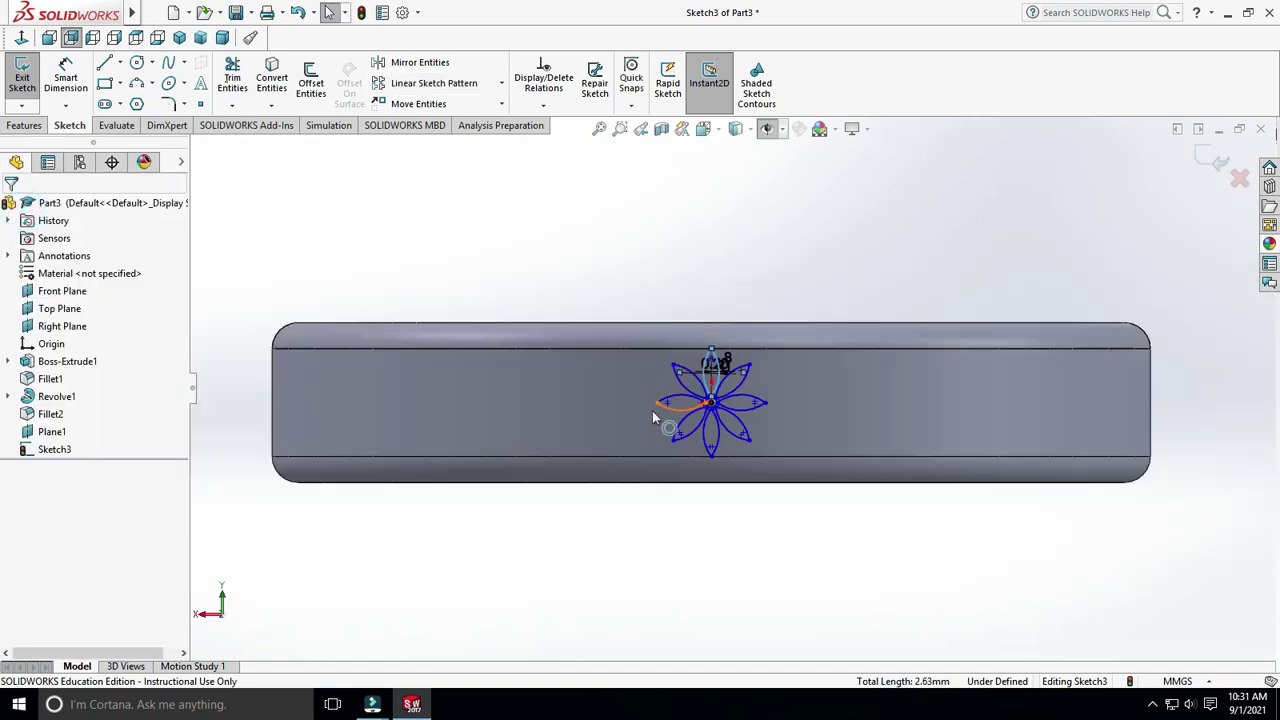
pyautogui.scroll(5, 680, 315)
pyautogui.click(680, 315)
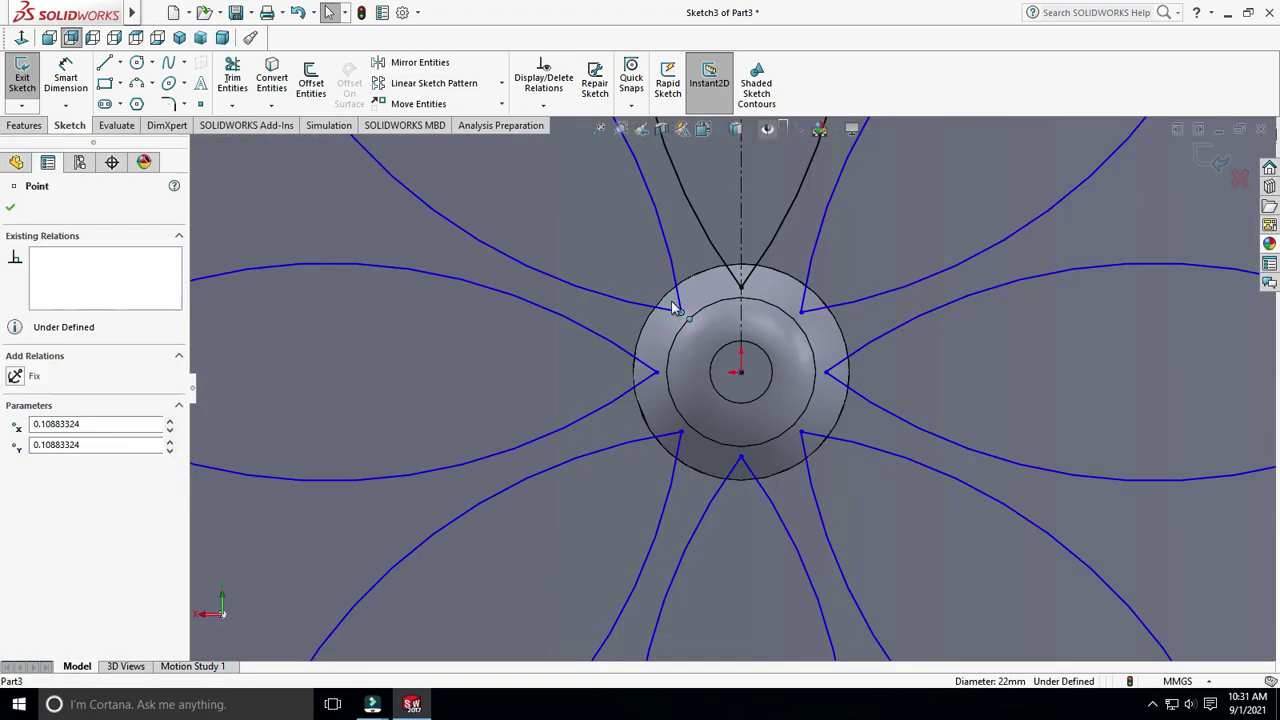
# Step: Drag the flower's centre point onto the origin to fully define the sketch
pyautogui.moveTo(675, 308); pyautogui.dragTo(703, 340)
pyautogui.moveTo(722, 388); pyautogui.dragTo(741, 372)
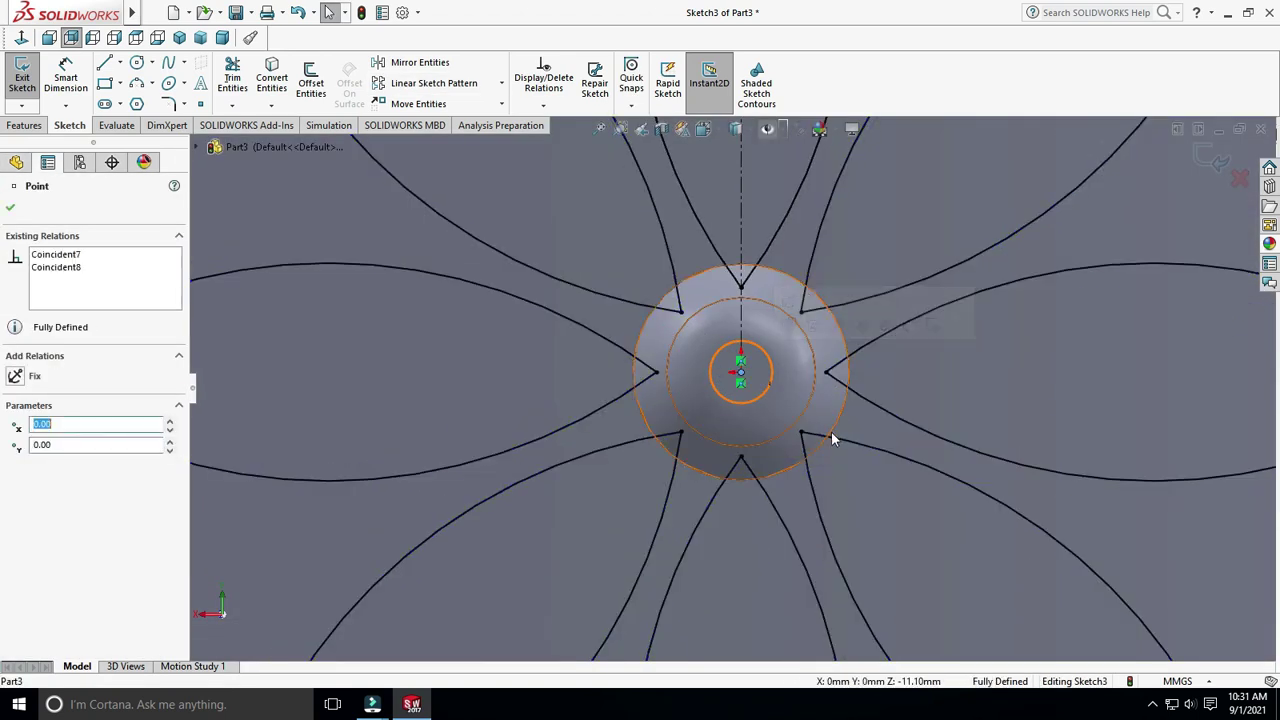
pyautogui.scroll(5, 831, 431)
pyautogui.click(10, 208)
pyautogui.scroll(5, 740, 383)
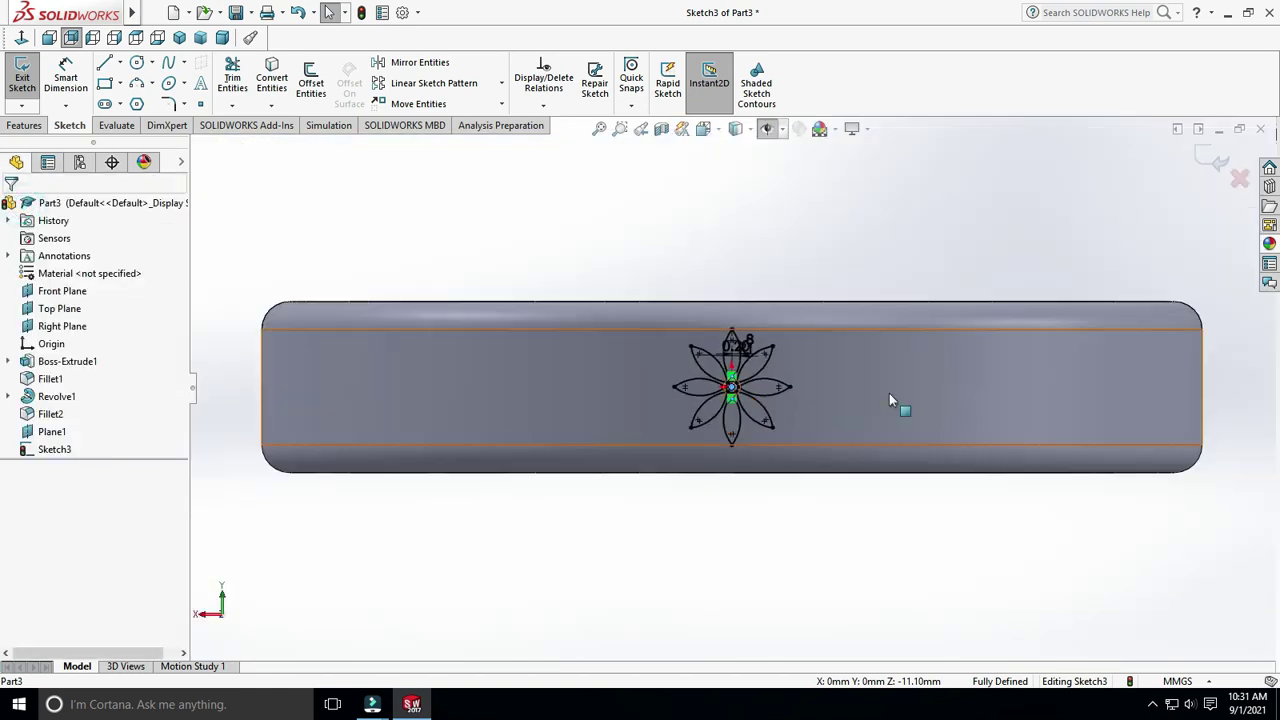
pyautogui.scroll(-5, 860, 392)
# Step: Boss-extrude the flower sketch 1.5 mm from the ring's dome
pyautogui.click(25, 125)
pyautogui.click(28, 82)
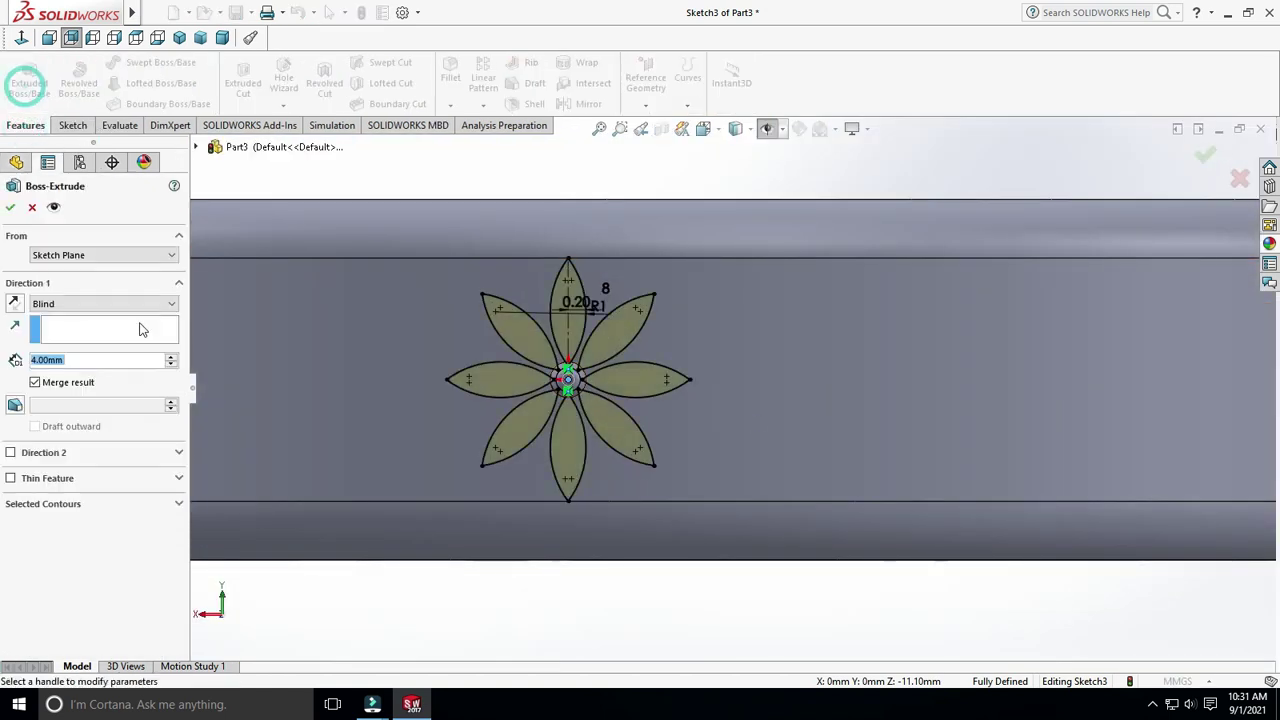
pyautogui.write('1.5')
pyautogui.press('Return')
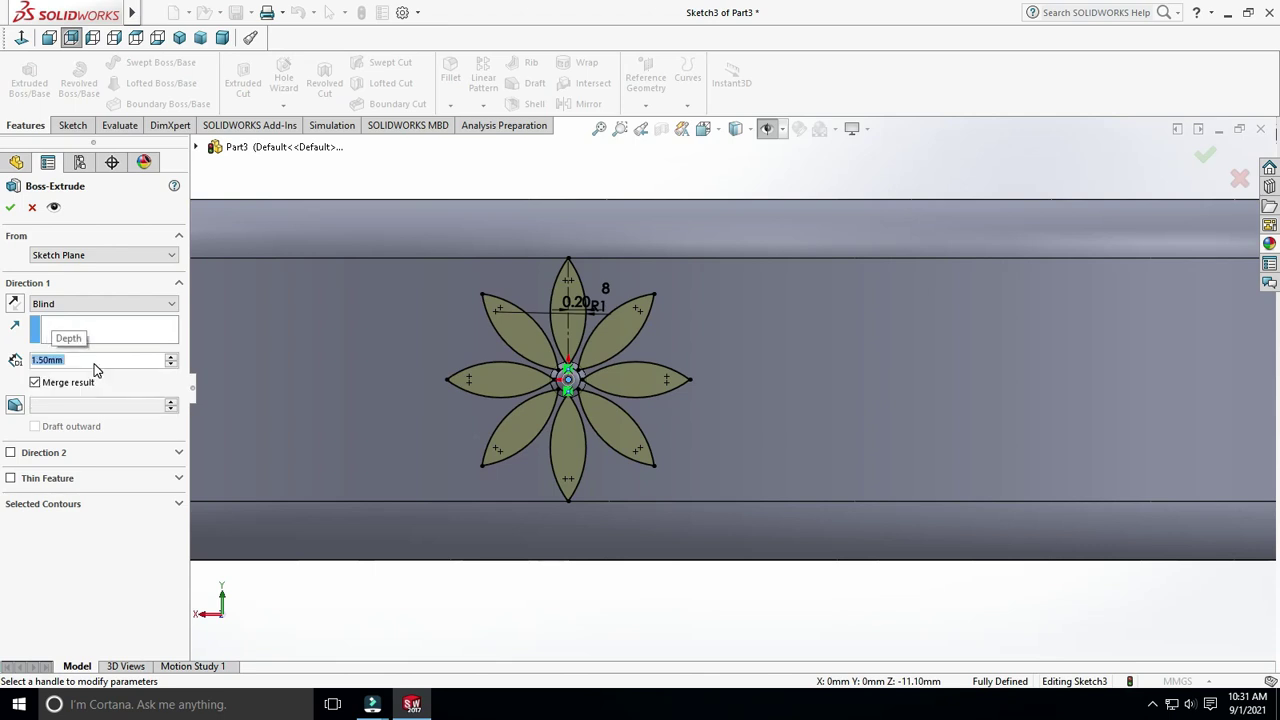
pyautogui.moveTo(592, 310); pyautogui.dragTo(522, 434, button='middle')
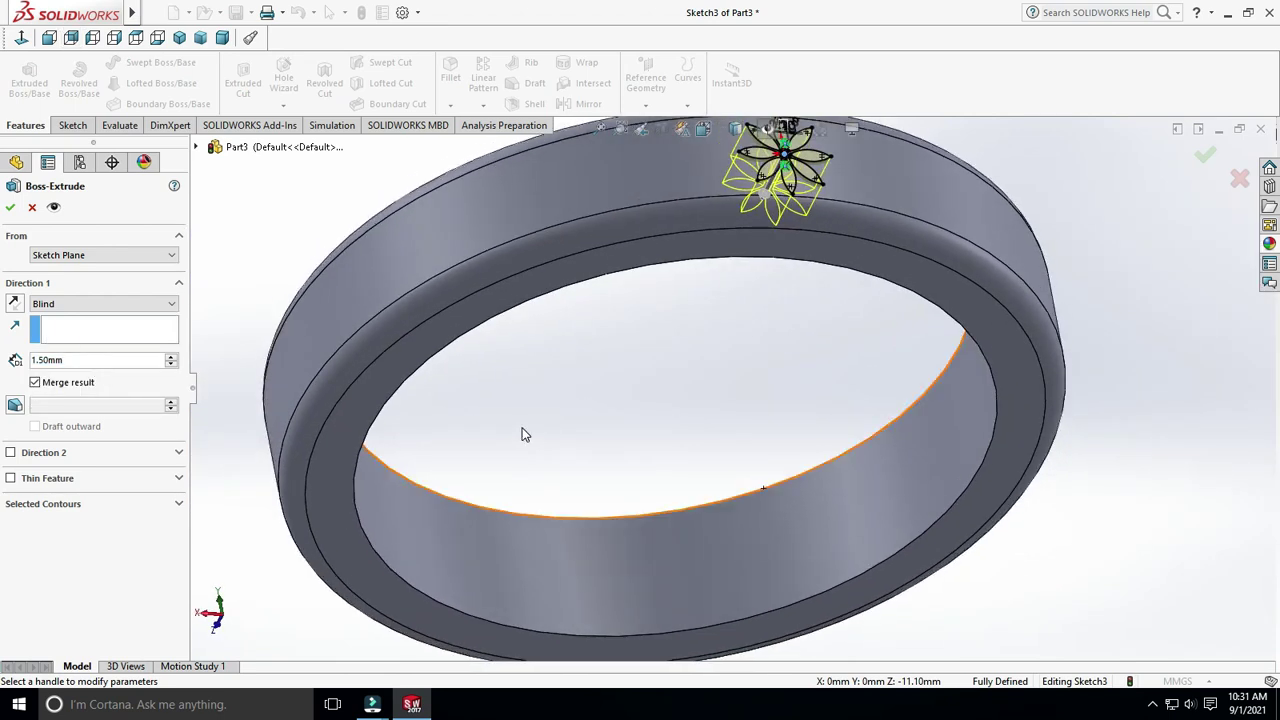
pyautogui.click(10, 207)
# Step: Orbit and zoom to inspect the raised flower, then bring up the part's appearance settings
pyautogui.scroll(3, 697, 375)
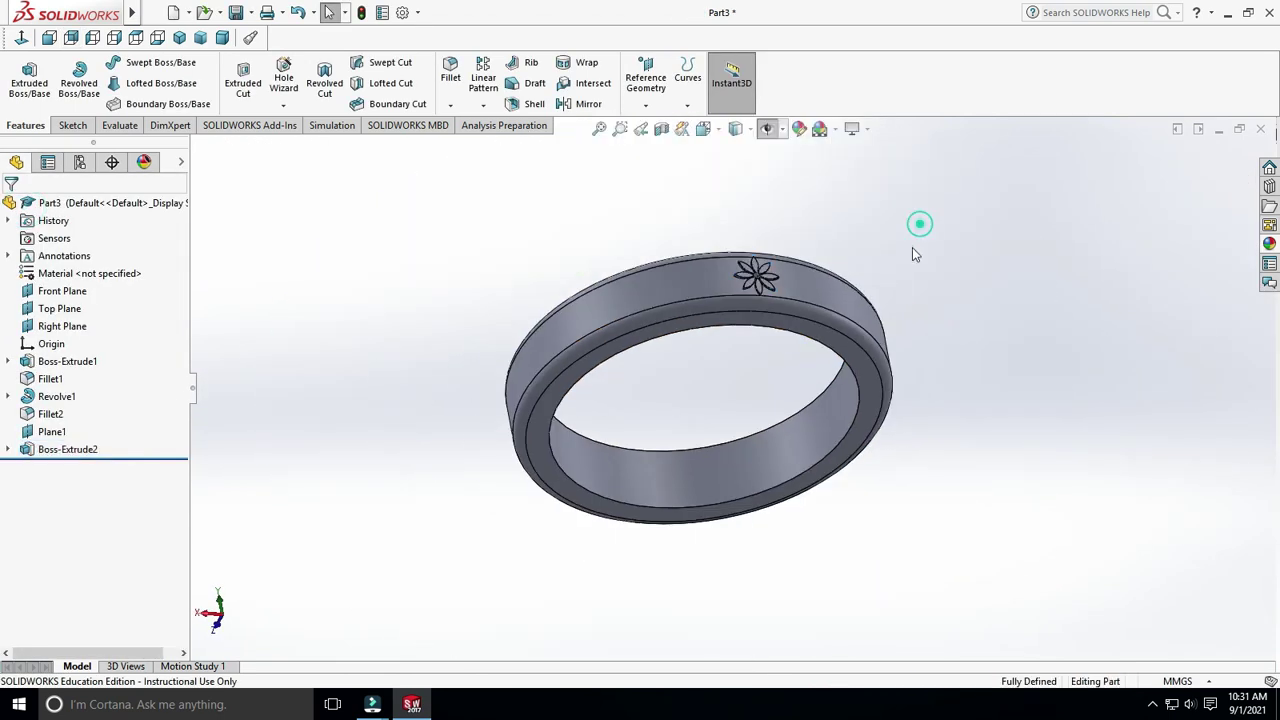
pyautogui.scroll(-5, 520, 325)
pyautogui.moveTo(520, 325); pyautogui.dragTo(809, 300, button='middle')
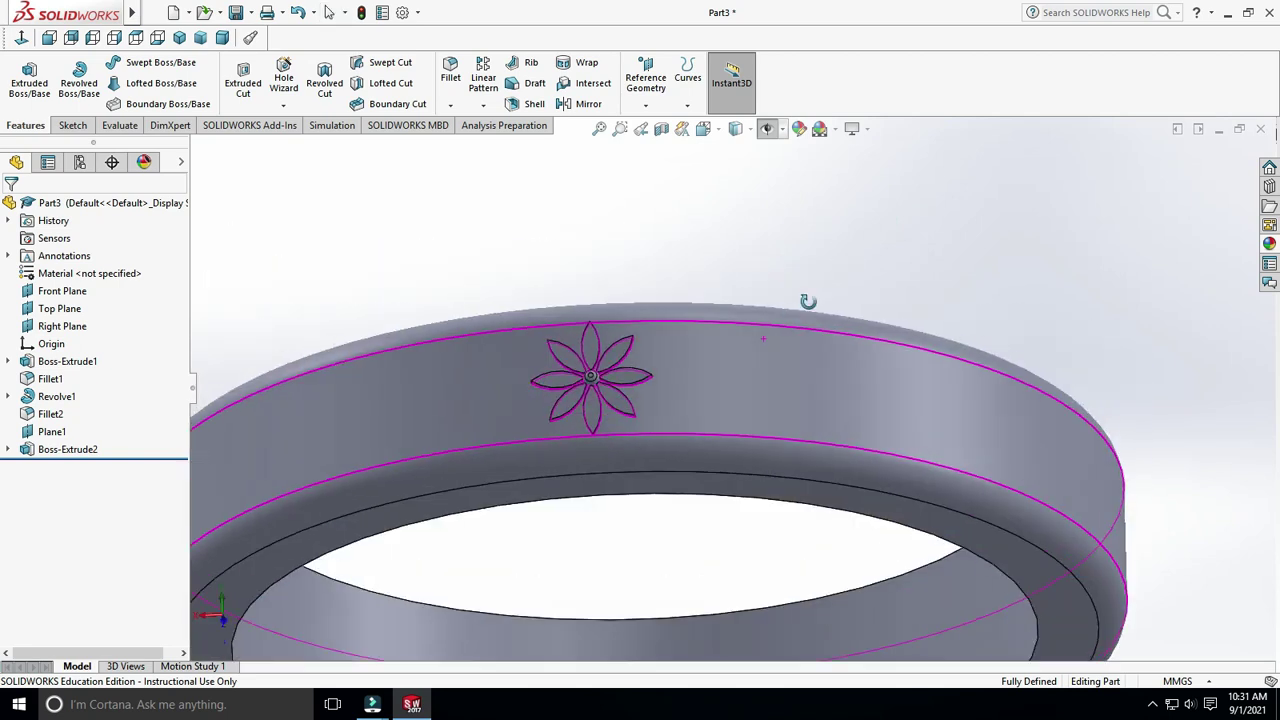
pyautogui.scroll(-3, 617, 398)
pyautogui.scroll(3, 617, 398)
pyautogui.scroll(2, 651, 366)
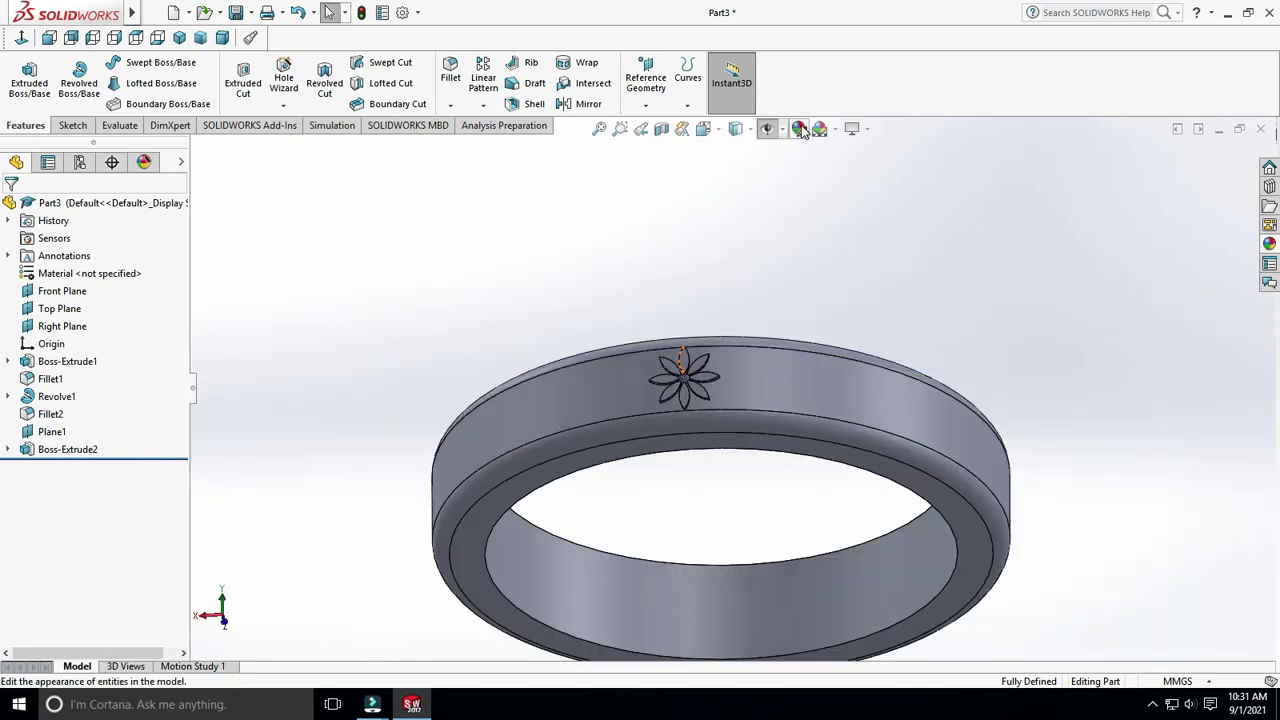
pyautogui.click(801, 130)
pyautogui.scroll(2, 734, 303)
# Step: Select Boss-Extrude1, Fillet1, Revolve1, Fillet2 and Boss-Extrude2 in the feature tree
pyautogui.press('Escape')
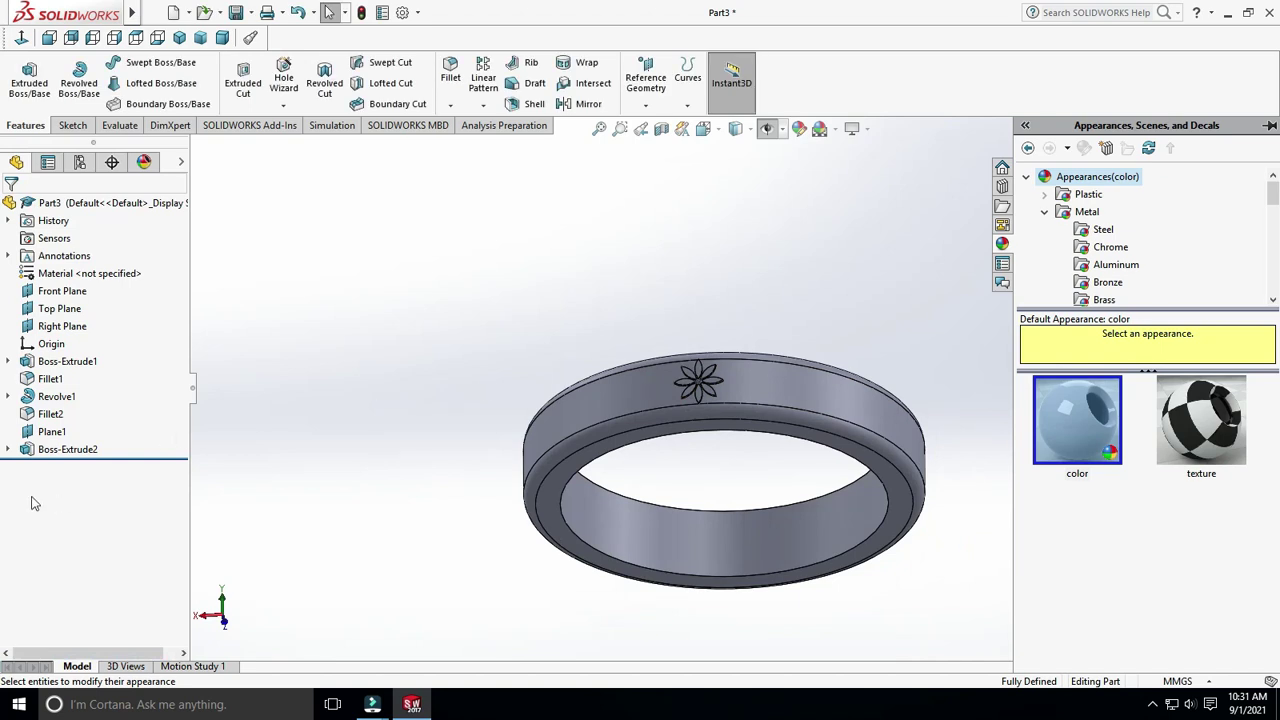
pyautogui.click(72, 363)
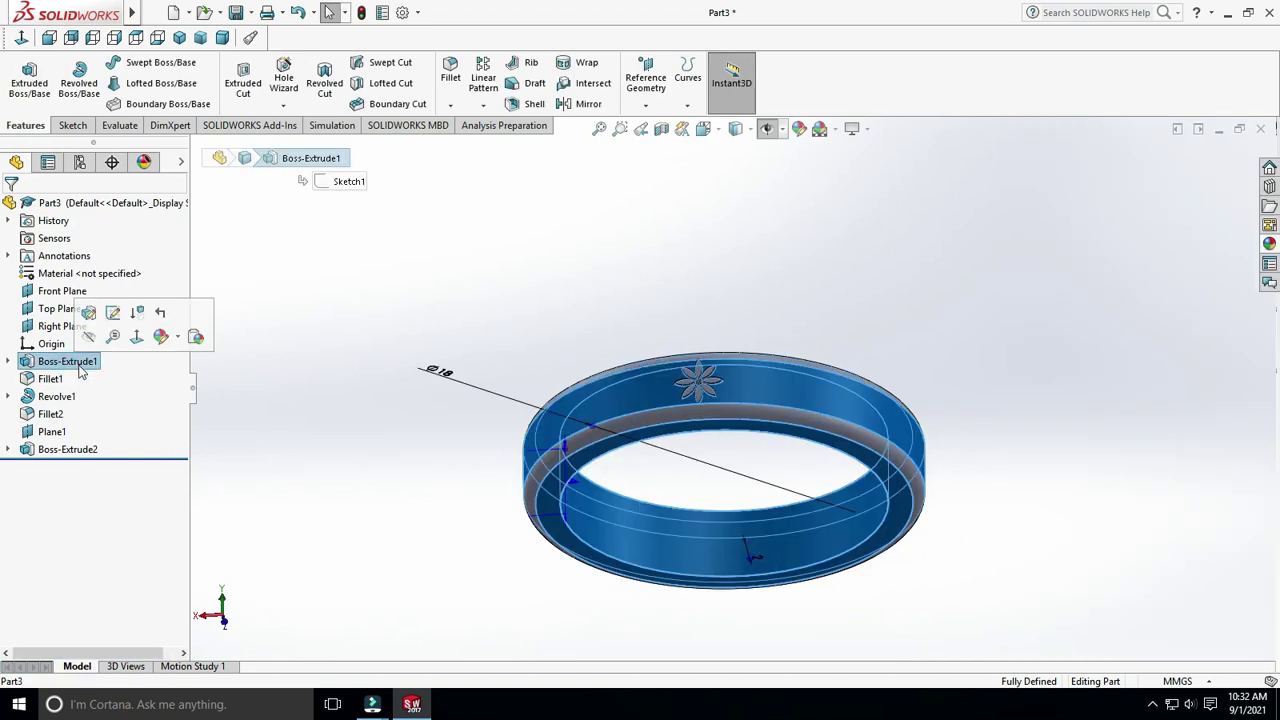
pyautogui.click(57, 381)
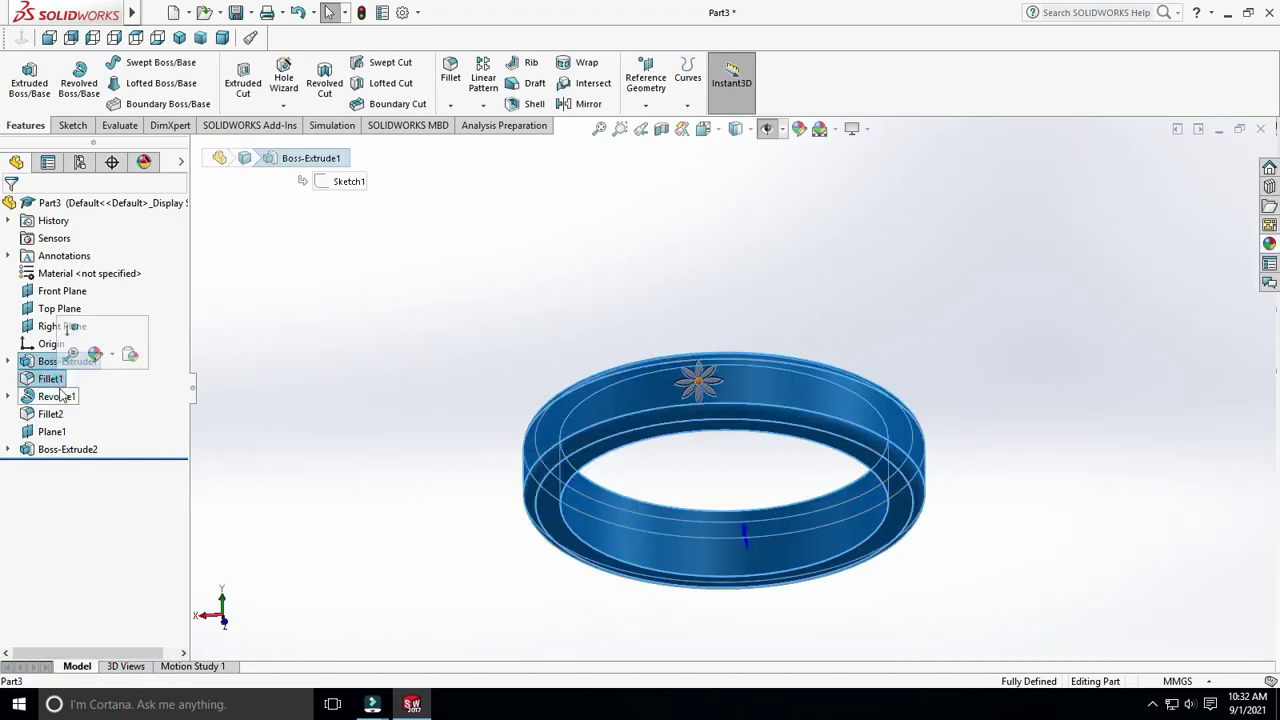
pyautogui.keyDown('ctrl'); pyautogui.click(56, 397); pyautogui.keyUp('ctrl')
pyautogui.keyDown('ctrl'); pyautogui.click(50, 414); pyautogui.keyUp('ctrl')
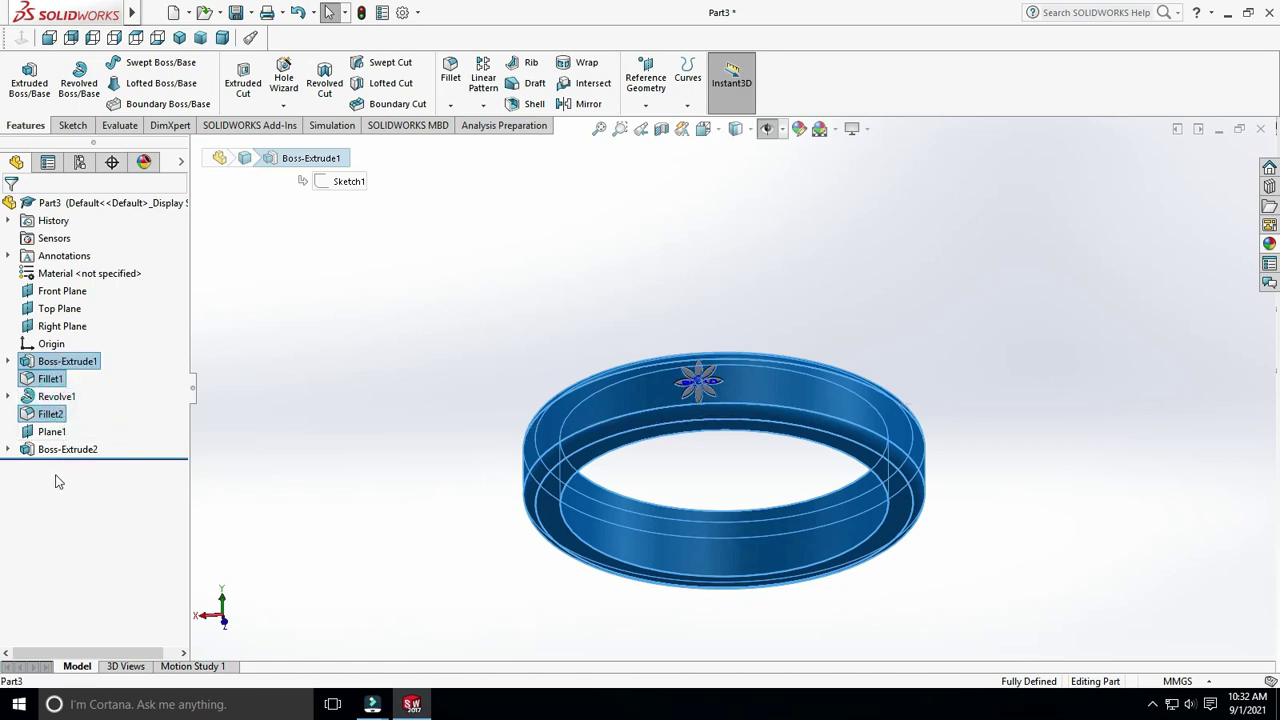
pyautogui.keyDown('ctrl'); pyautogui.click(56, 455); pyautogui.keyUp('ctrl')
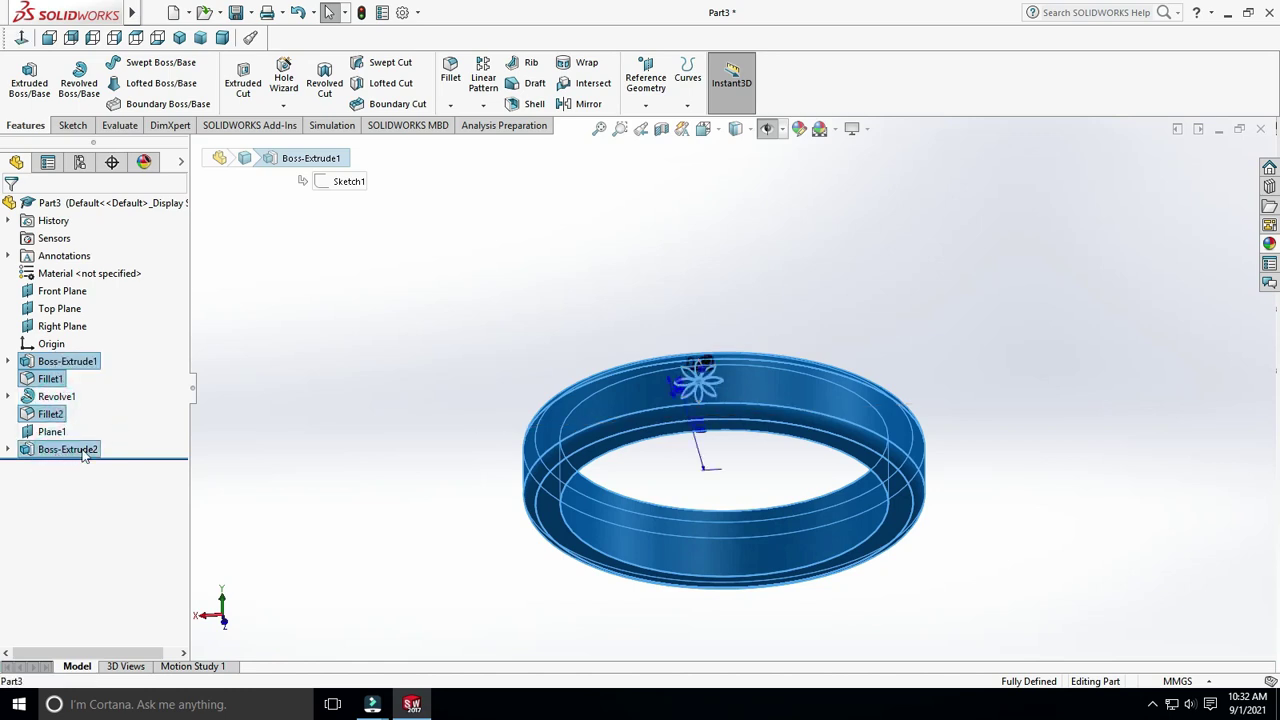
# Step: Apply the Metal > Gold matte gold appearance to the selected features
pyautogui.click(800, 128)
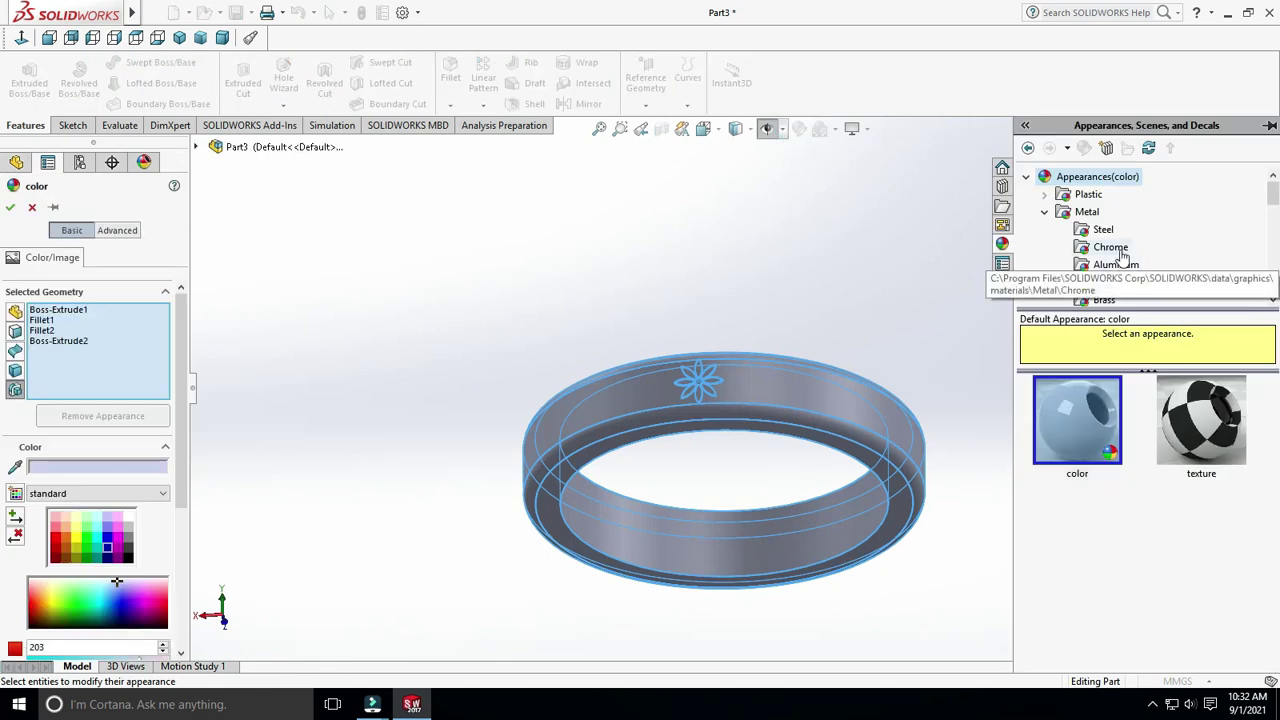
pyautogui.scroll(-1, 1115, 262)
pyautogui.scroll(-3, 1110, 250)
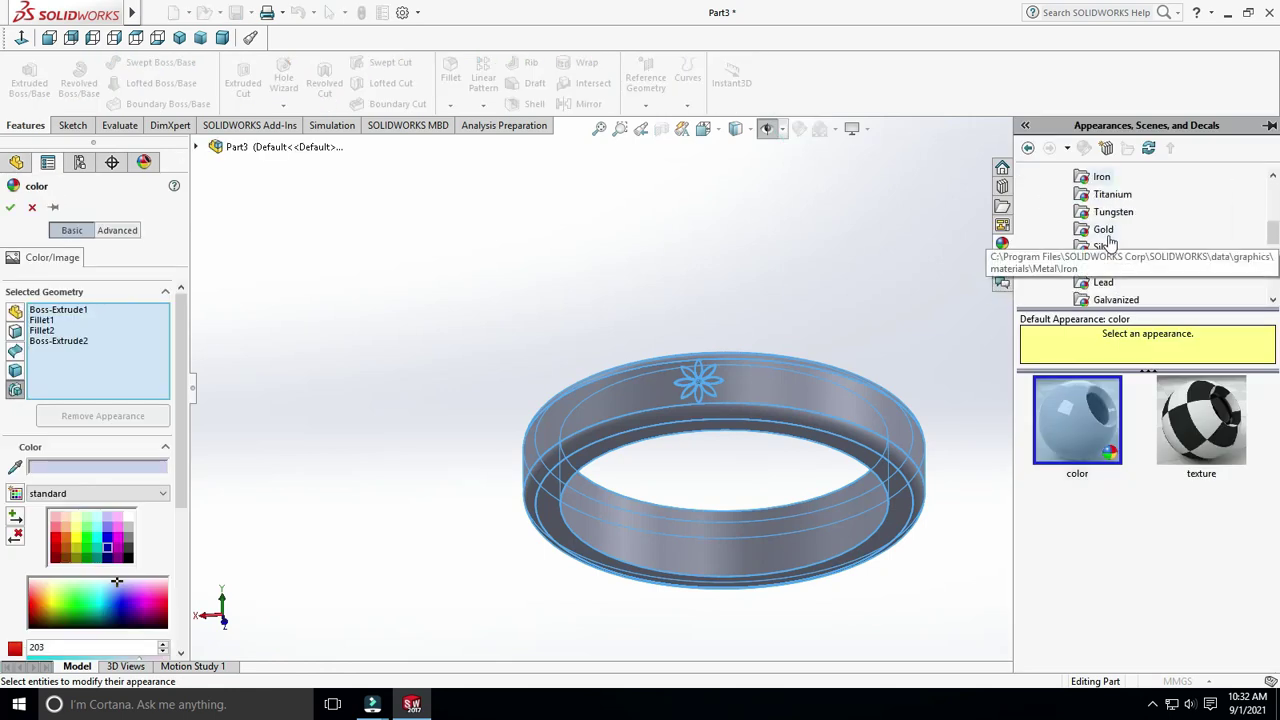
pyautogui.click(1105, 232)
pyautogui.click(1190, 435)
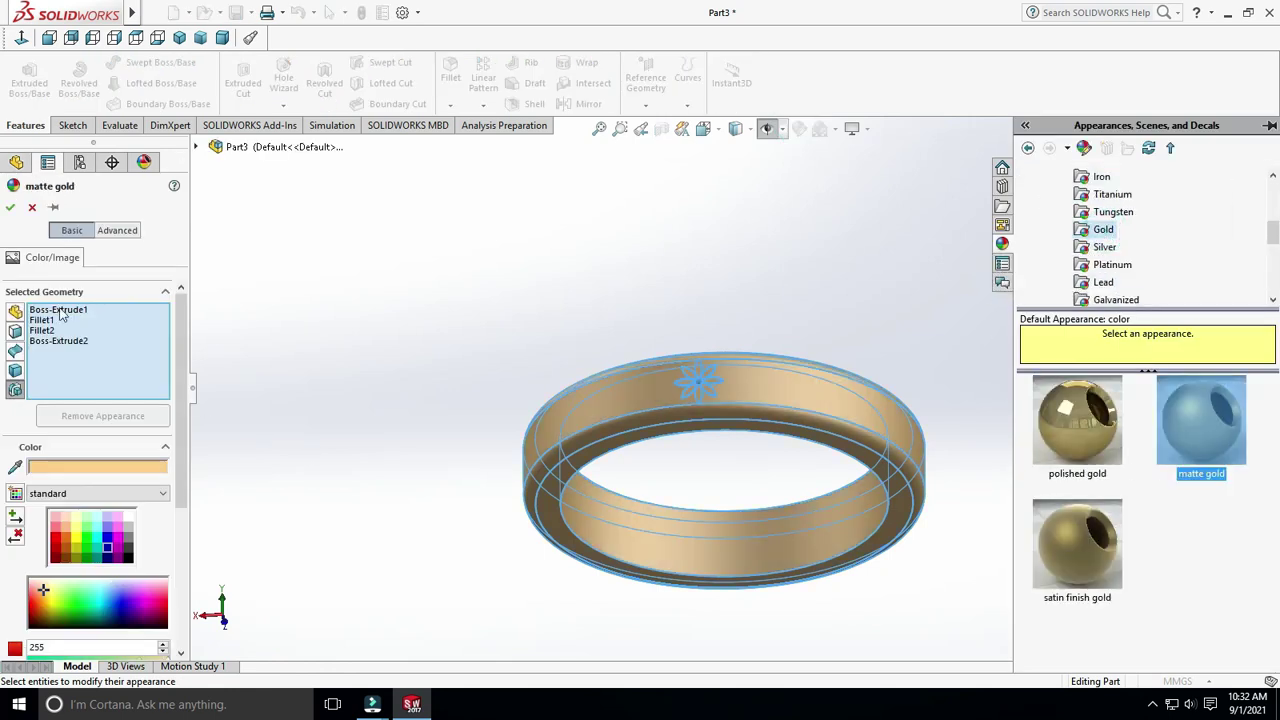
pyautogui.click(10, 207)
pyautogui.moveTo(829, 430)
pyautogui.mouseDown(button='middle')
pyautogui.moveTo(940, 451)
pyautogui.moveTo(690, 435)
pyautogui.mouseUp(button='middle')
# Step: Zoom into the flower and give its centre dome a red appearance
pyautogui.scroll(-5, 668, 390)
pyautogui.scroll(-3, 668, 390)
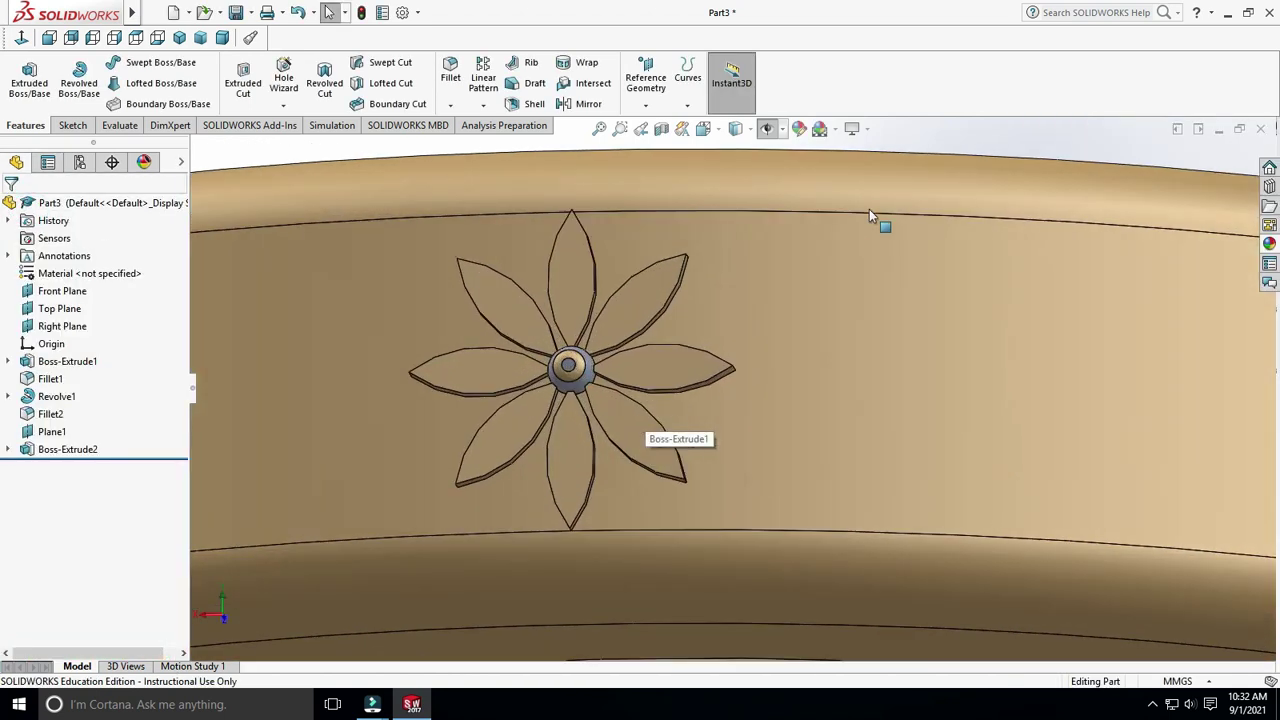
pyautogui.scroll(-2, 668, 390)
pyautogui.scroll(2, 668, 390)
pyautogui.scroll(-5, 686, 372)
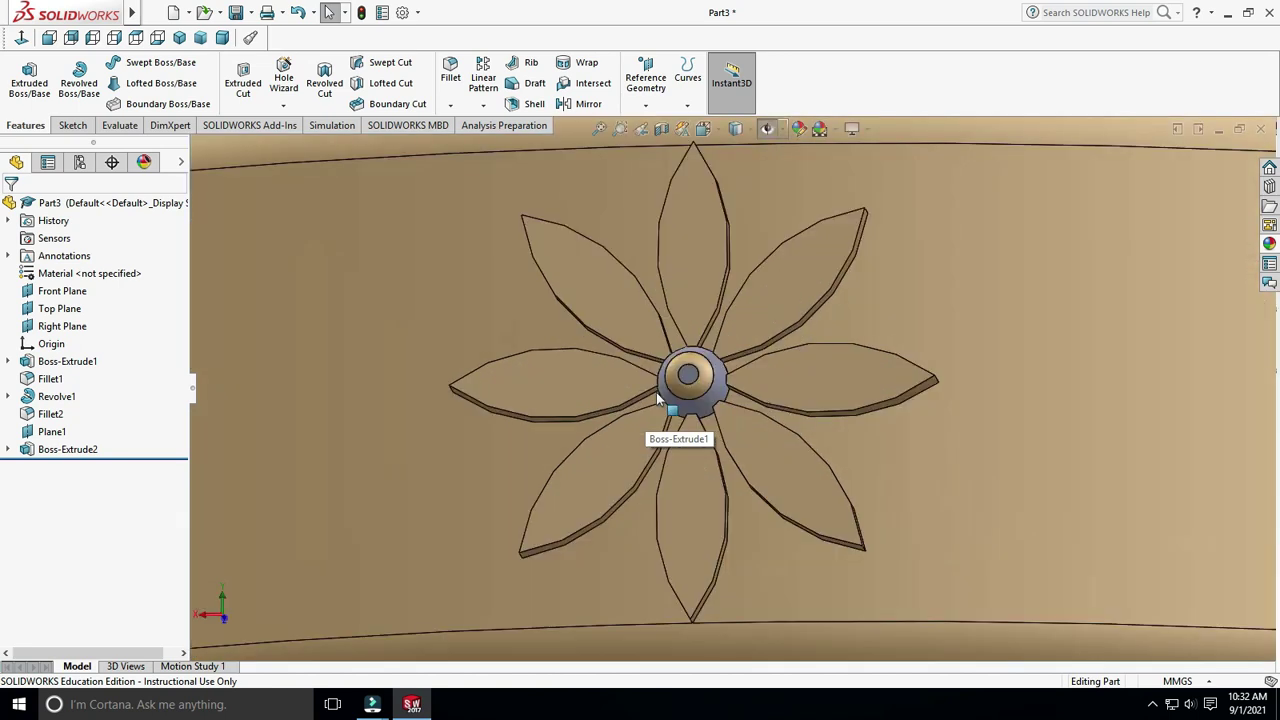
pyautogui.scroll(-5, 697, 390)
pyautogui.scroll(2, 700, 380)
pyautogui.scroll(5, 759, 187)
pyautogui.click(800, 128)
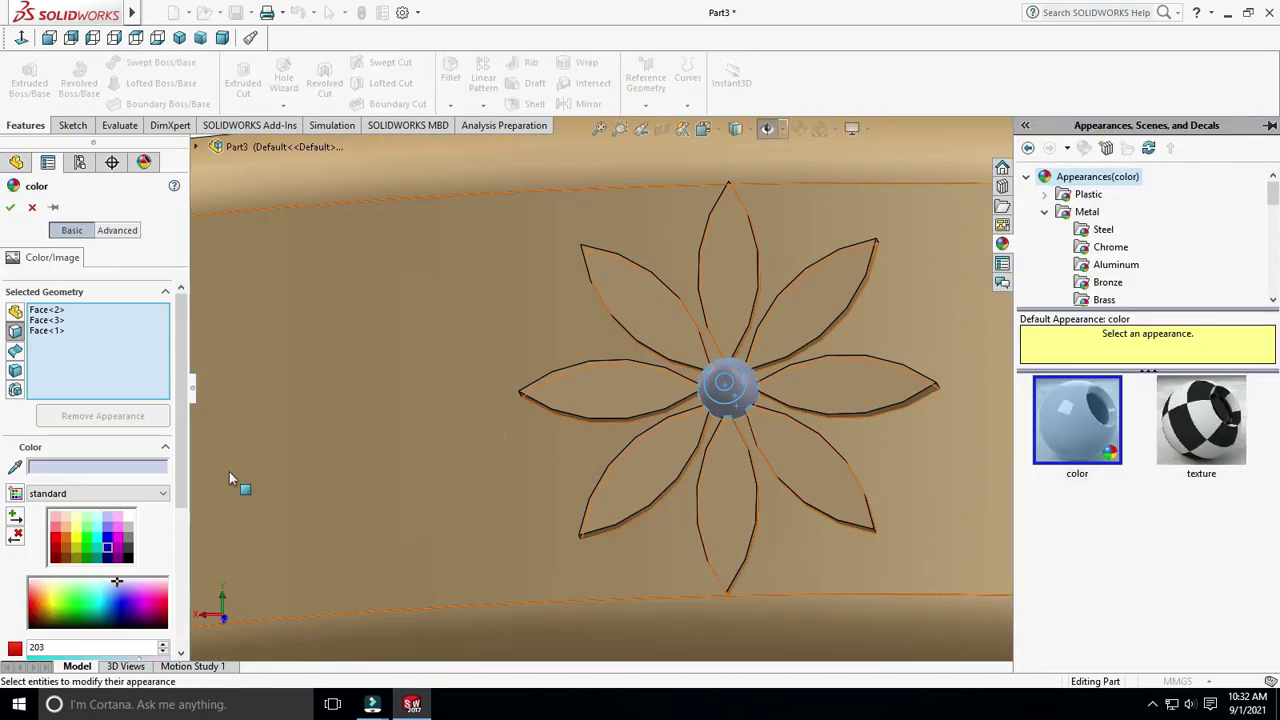
pyautogui.click(10, 207)
pyautogui.scroll(2, 310, 342)
pyautogui.scroll(3, 714, 251)
pyautogui.scroll(-3, 760, 425)
# Step: Circular-pattern the flower 22 times at equal spacing over 360° around the ring edge
pyautogui.scroll(2, 760, 425)
pyautogui.click(483, 105)
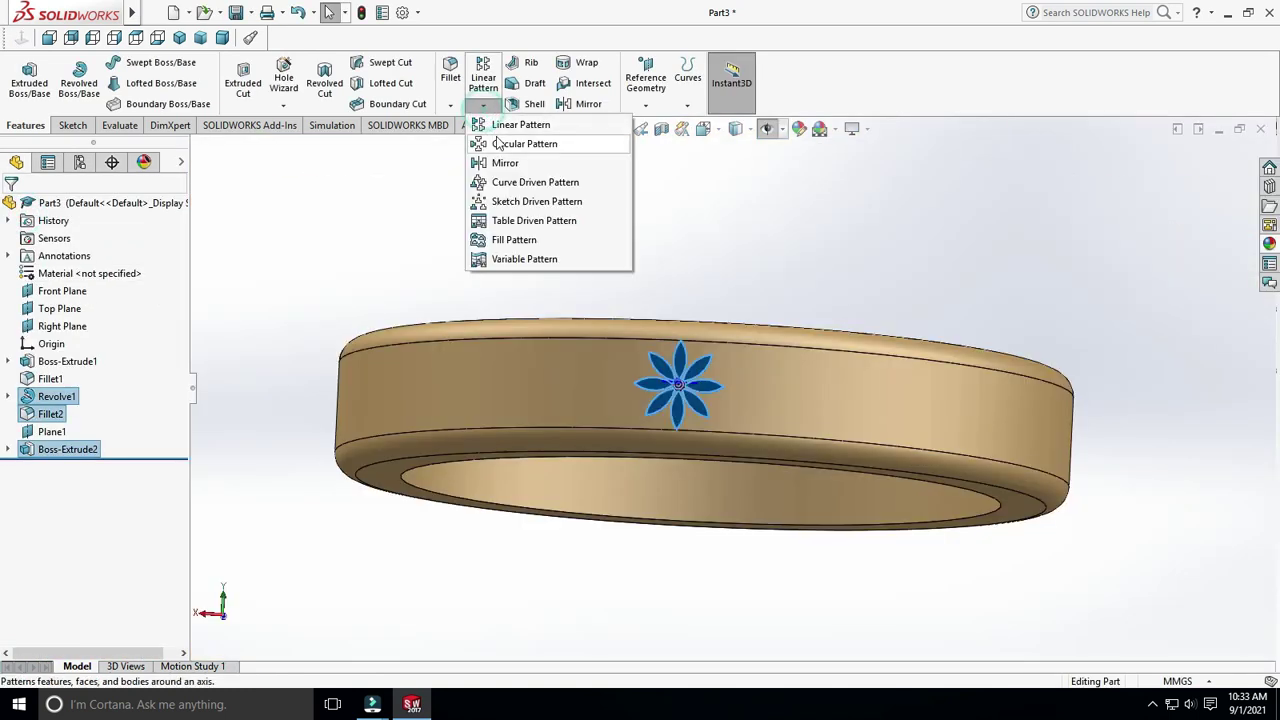
pyautogui.click(498, 145)
pyautogui.scroll(3, 442, 444)
pyautogui.moveTo(442, 444); pyautogui.dragTo(619, 355, button='middle')
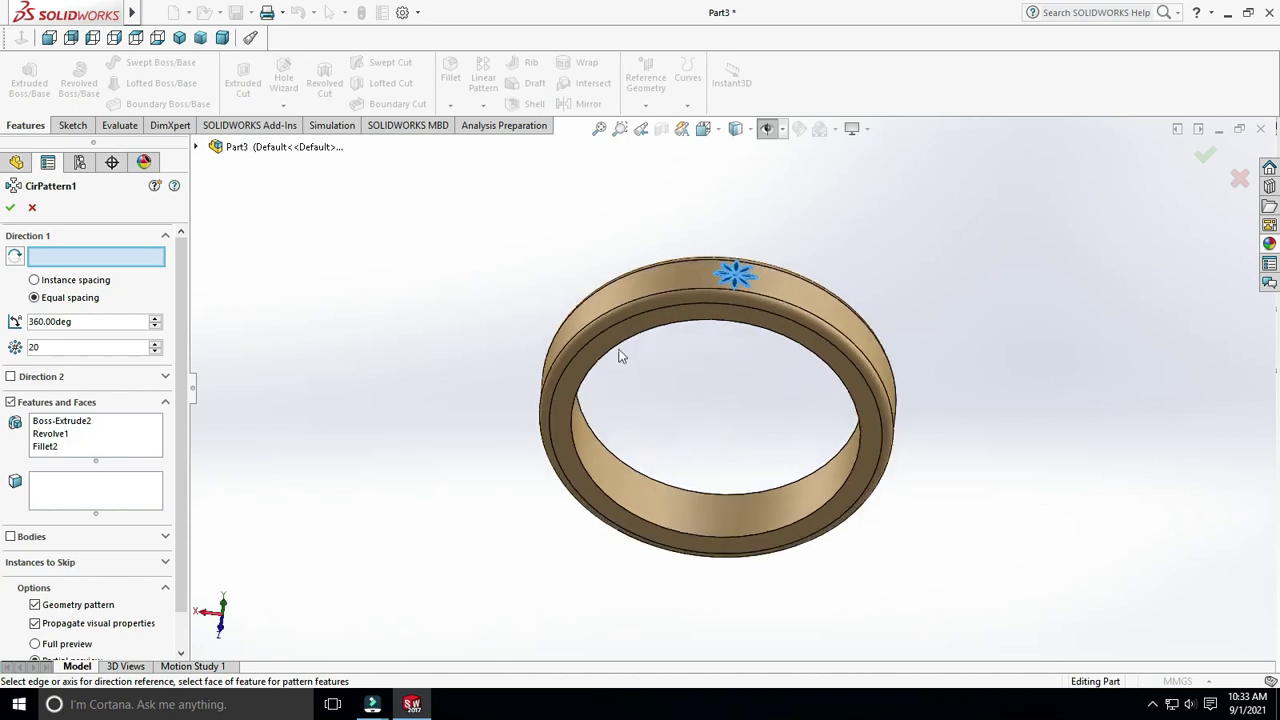
pyautogui.scroll(2, 931, 360)
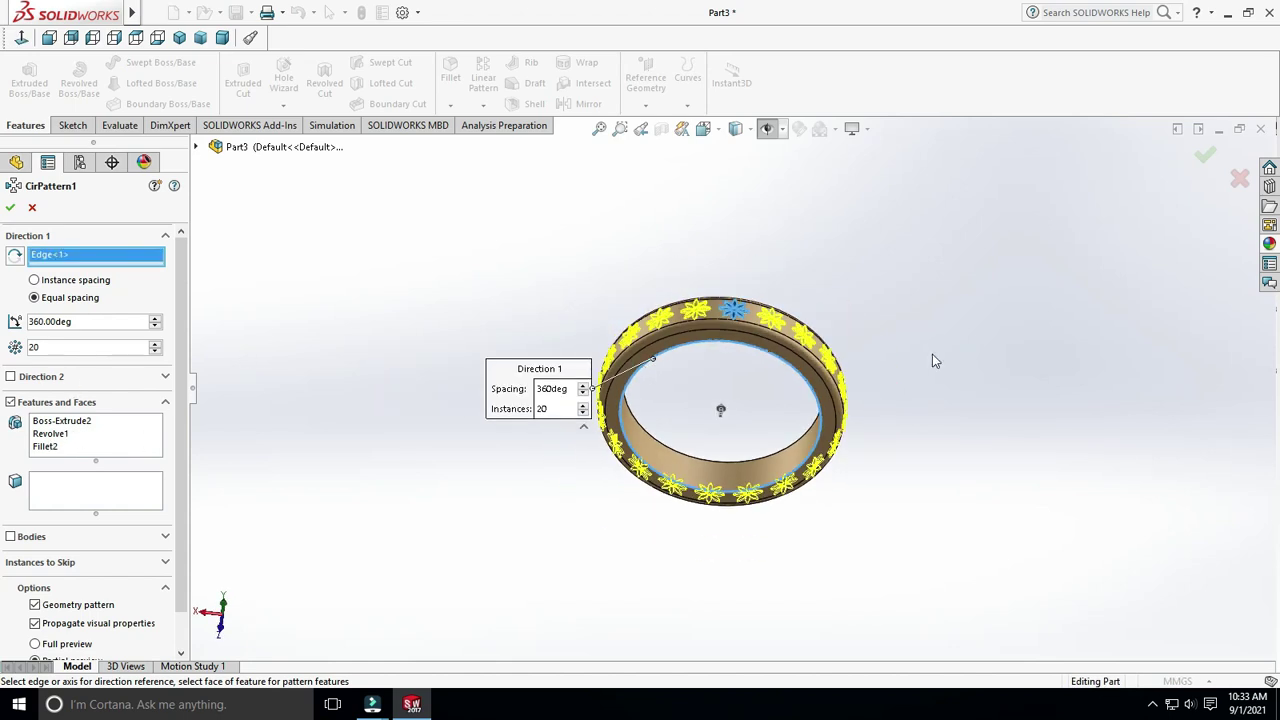
pyautogui.moveTo(931, 360); pyautogui.dragTo(894, 454, button='middle')
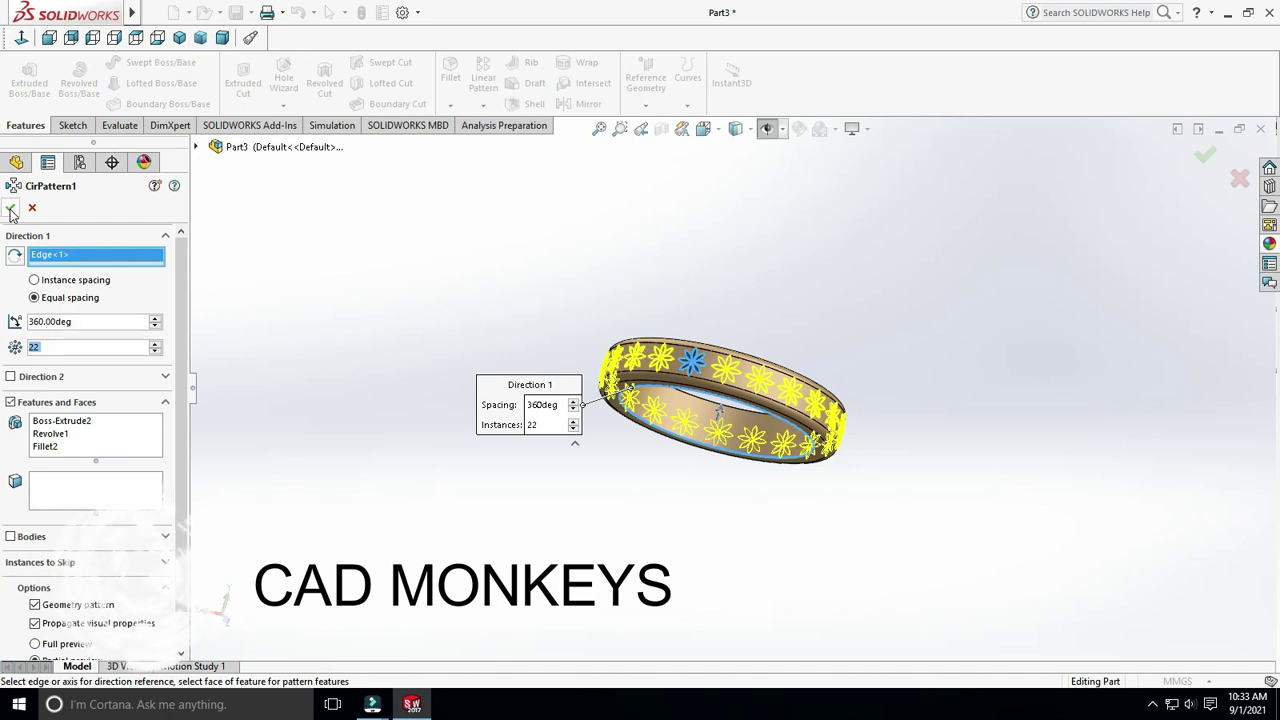
pyautogui.moveTo(780, 569); pyautogui.dragTo(860, 450, button='middle')
pyautogui.scroll(-3, 940, 475)
pyautogui.scroll(3, 940, 475)
# Step: Apply the Plain White scene to the ring
pyautogui.click(855, 130)
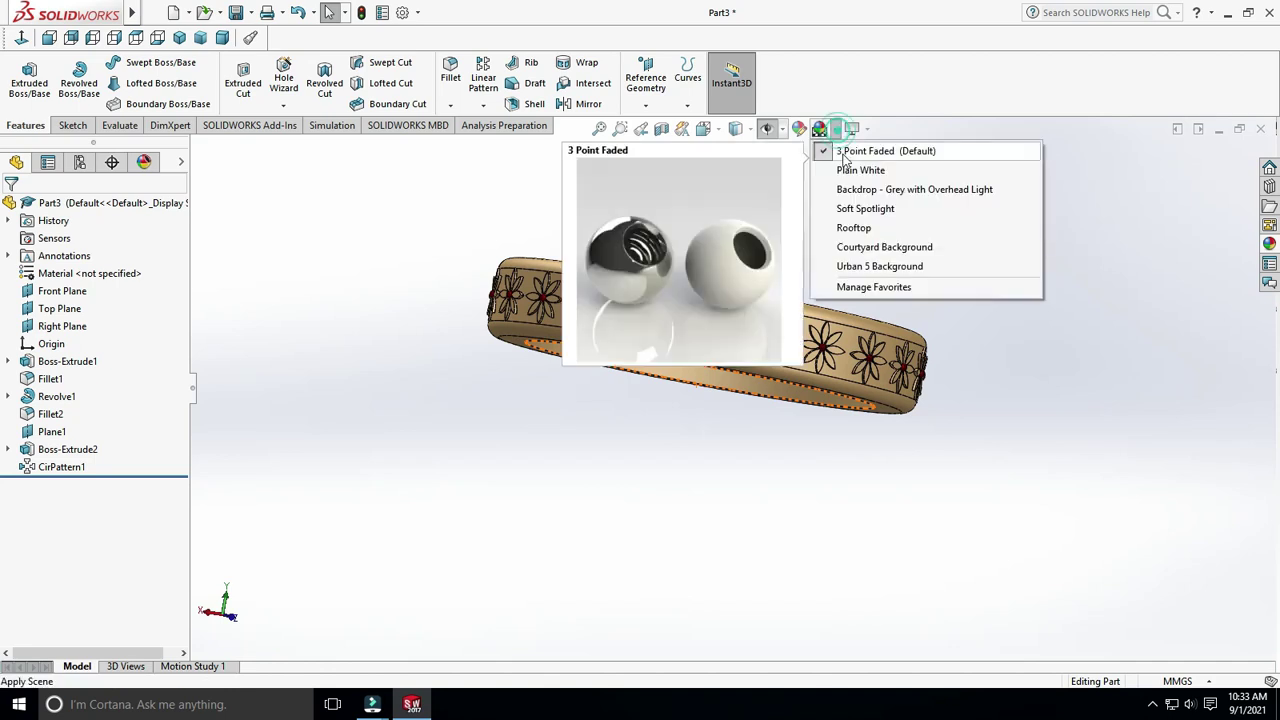
pyautogui.click(860, 163)
pyautogui.moveTo(994, 314); pyautogui.dragTo(977, 349, button='middle')
pyautogui.scroll(-3, 820, 333)
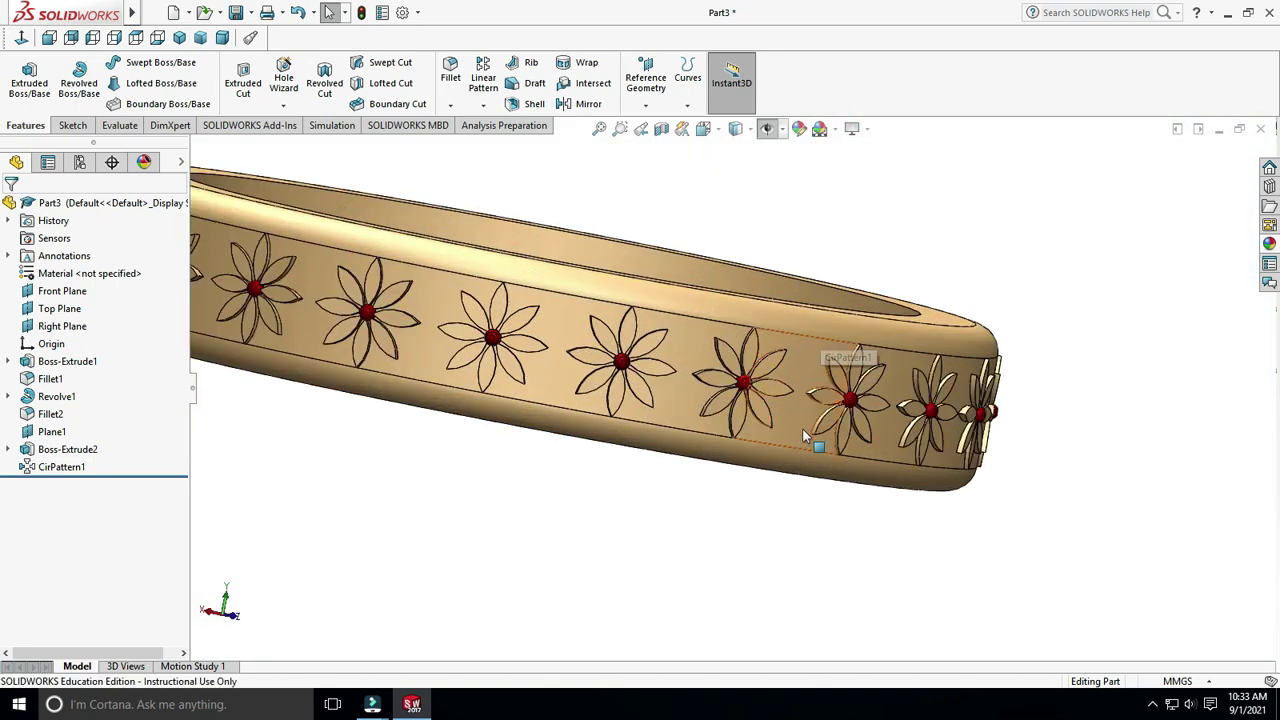
pyautogui.scroll(-2, 600, 385)
pyautogui.scroll(3, 800, 480)
pyautogui.scroll(3, 760, 486)
pyautogui.moveTo(760, 486)
pyautogui.mouseDown(button='middle')
pyautogui.moveTo(1006, 611)
pyautogui.moveTo(823, 626)
pyautogui.mouseUp(button='middle')
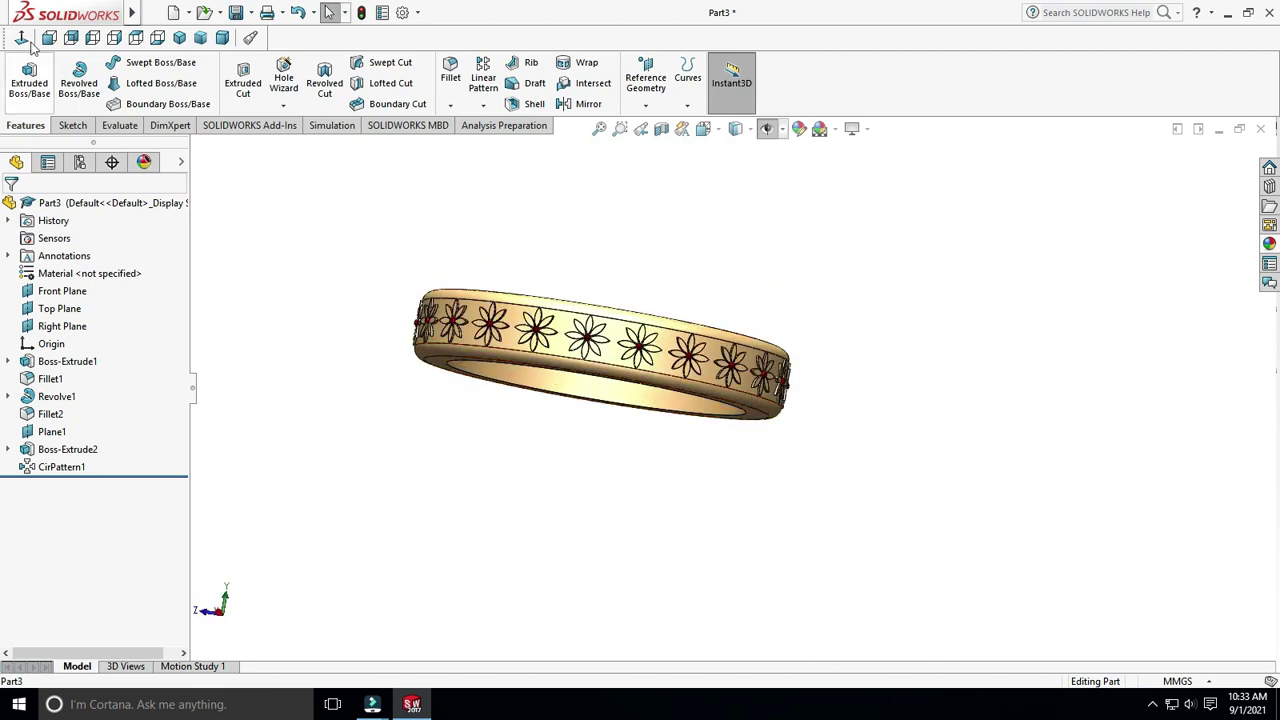
# Step: Switch to Trimetric then Isometric view, orbit to a tilted side view, and open Motion Study 1
pyautogui.click(200, 40)
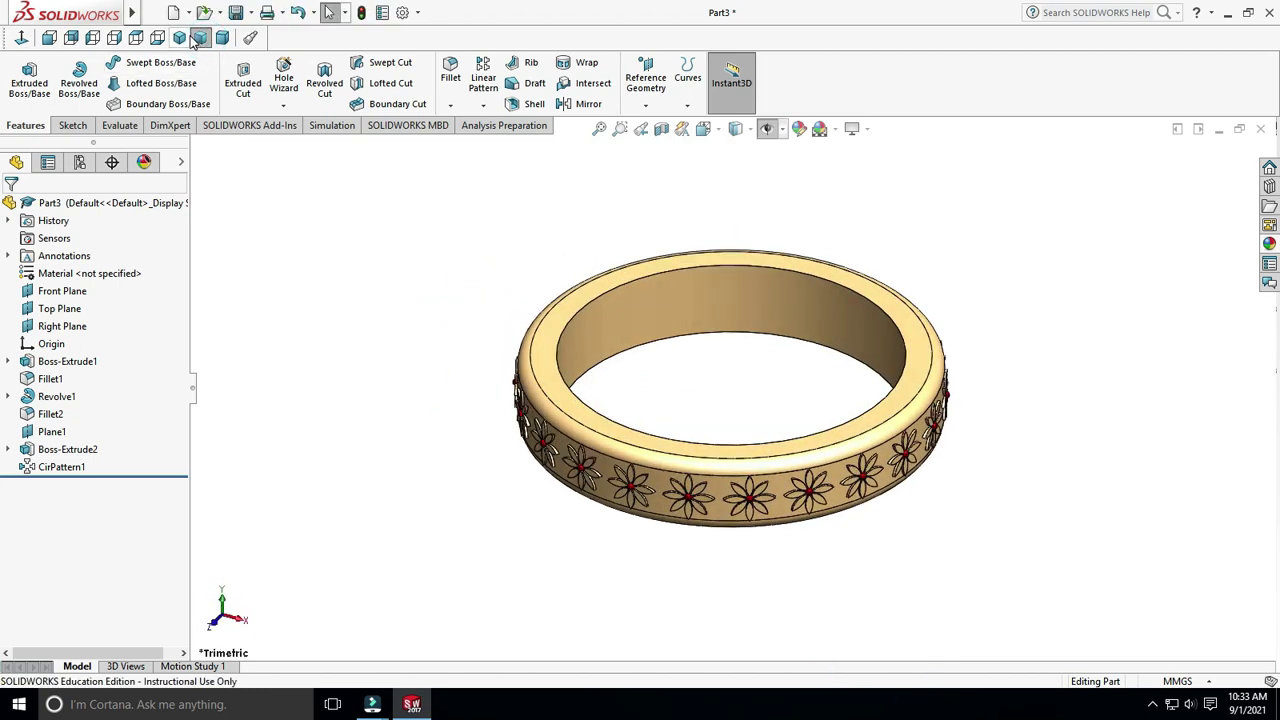
pyautogui.click(179, 38)
pyautogui.scroll(-1, 960, 470)
pyautogui.scroll(-1, 930, 432)
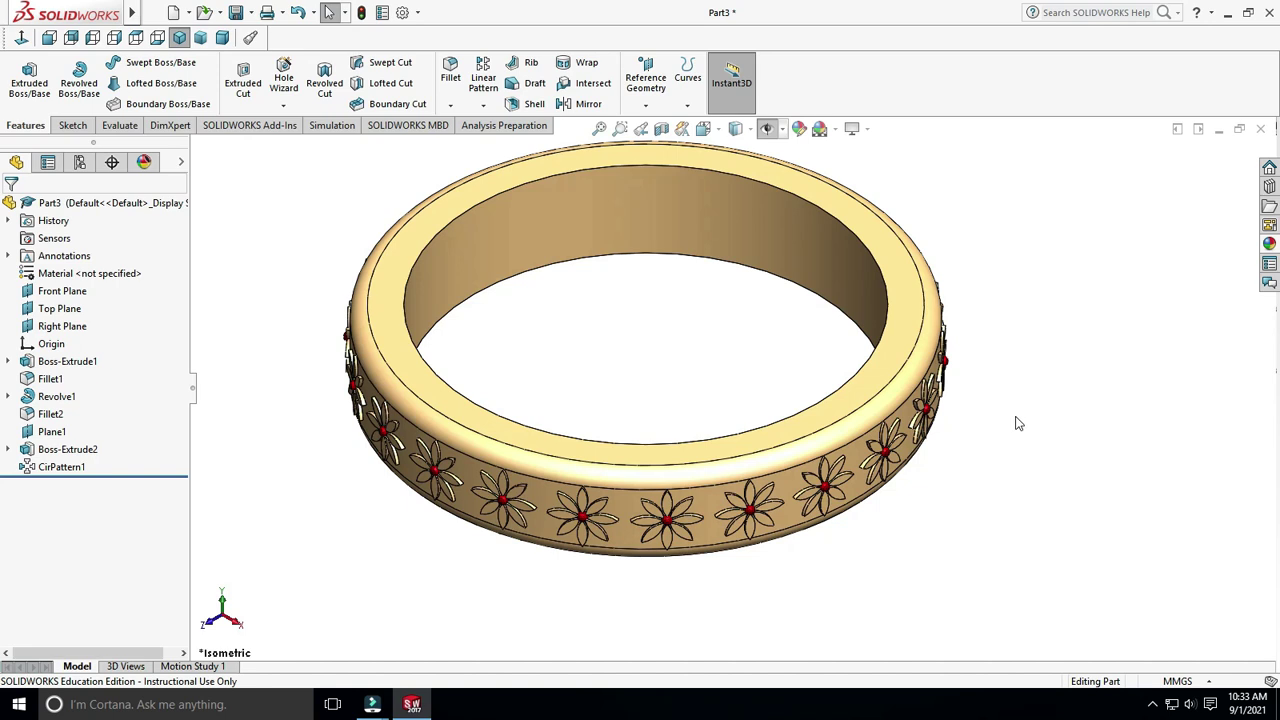
pyautogui.scroll(3, 1000, 425)
pyautogui.moveTo(974, 426)
pyautogui.mouseDown(button='middle')
pyautogui.moveTo(643, 310)
pyautogui.moveTo(729, 609)
pyautogui.moveTo(714, 517)
pyautogui.mouseUp(button='middle')
pyautogui.scroll(-2, 766, 277)
pyautogui.scroll(-2, 767, 287)
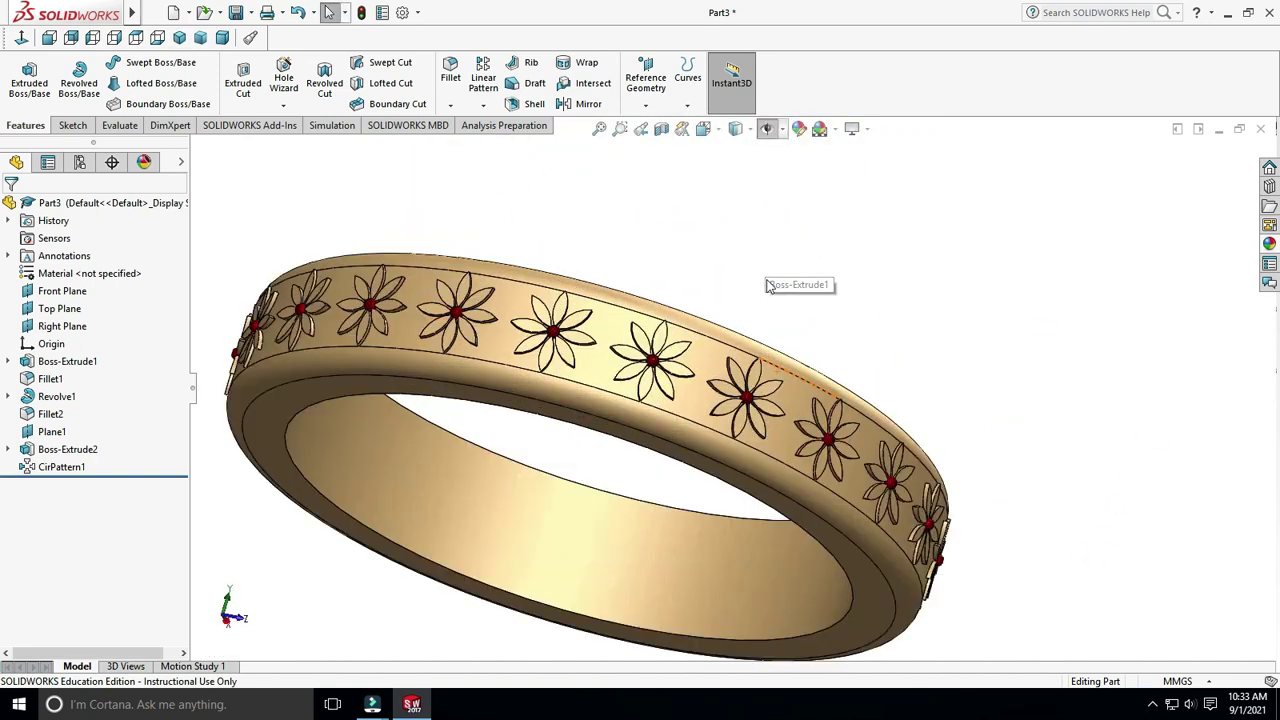
pyautogui.click(196, 666)
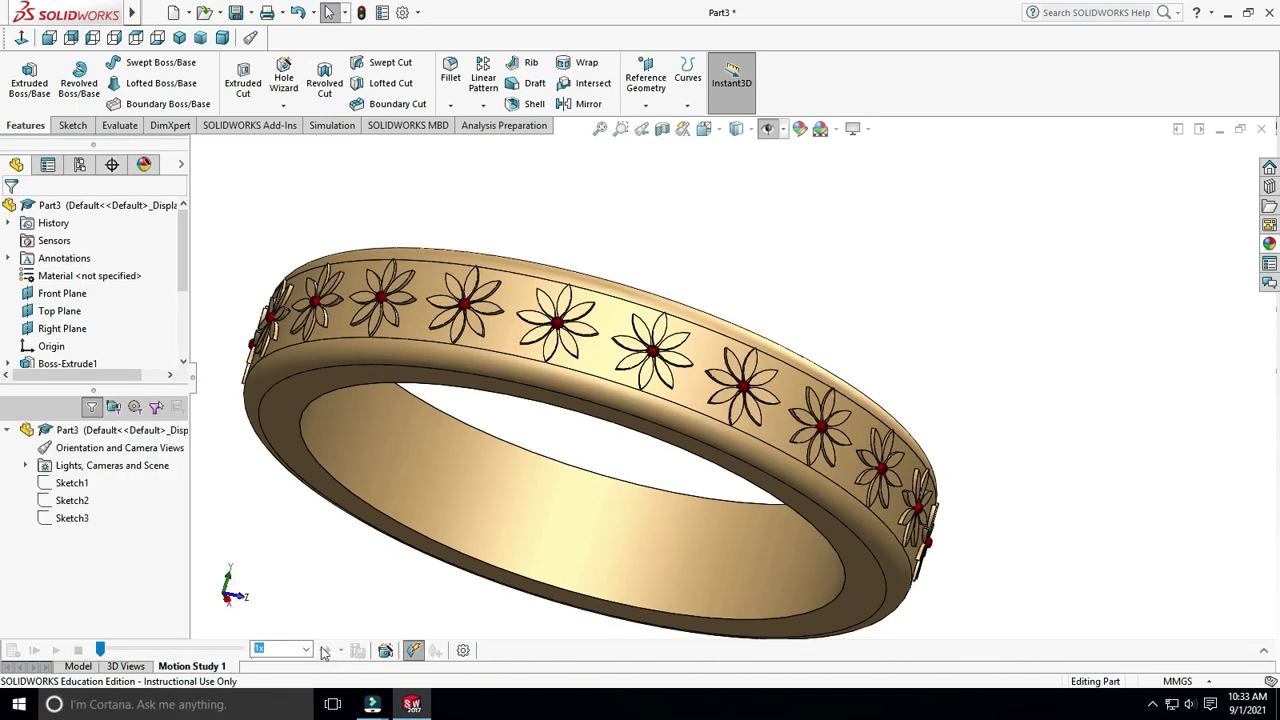
# Step: Create a Rotate model animation with the Animation Wizard and play it
pyautogui.click(385, 653)
pyautogui.click(691, 525)
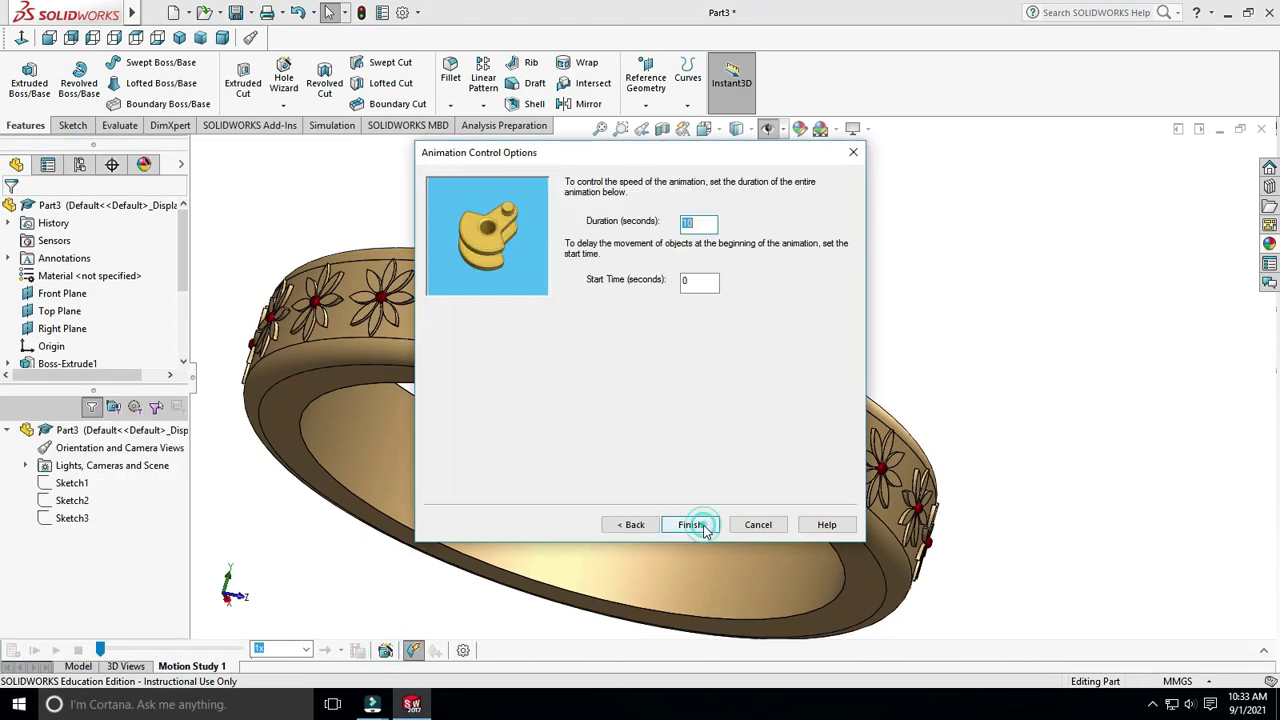
pyautogui.click(700, 525)
pyautogui.click(56, 651)
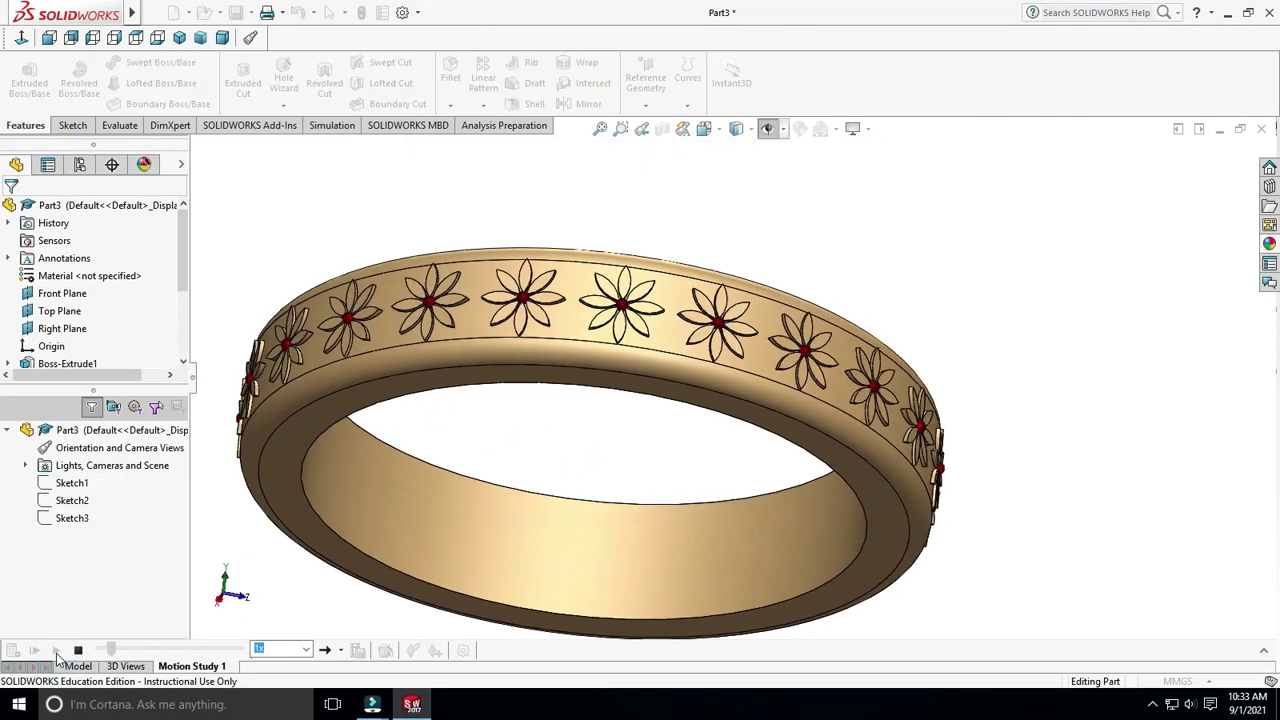